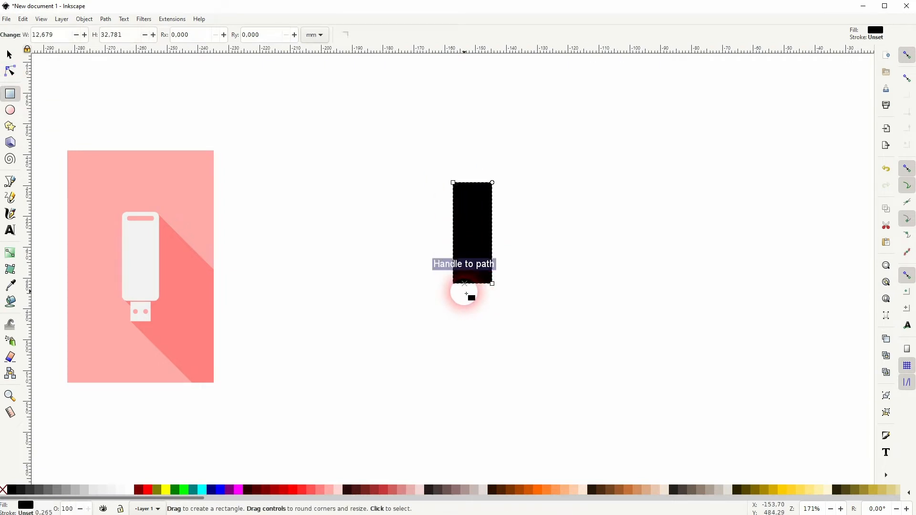
Draw a black connector rectangle about 8.3 mm wide and 7.3 mm high just below the tall body rectangle.
left_click_drag(450, 332, 472, 299)
left_click(10, 55)
scroll(477, 313, "up", 4)
scroll(472, 301, "down", 4)
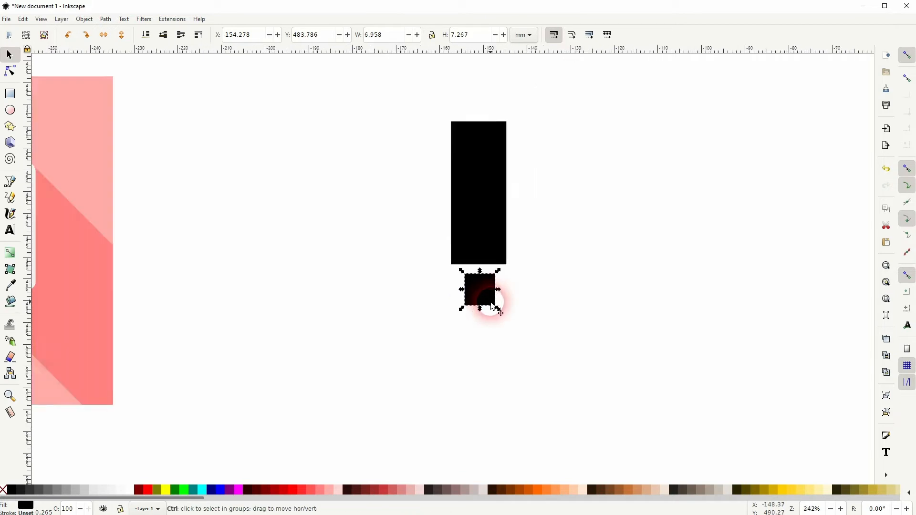
scroll(496, 299, "up", 4)
left_click_drag(494, 290, 506, 297)
left_click(544, 315)
Move the connector rectangle straight up so only a narrow gap separates it from the body.
scroll(544, 315, "down", 3)
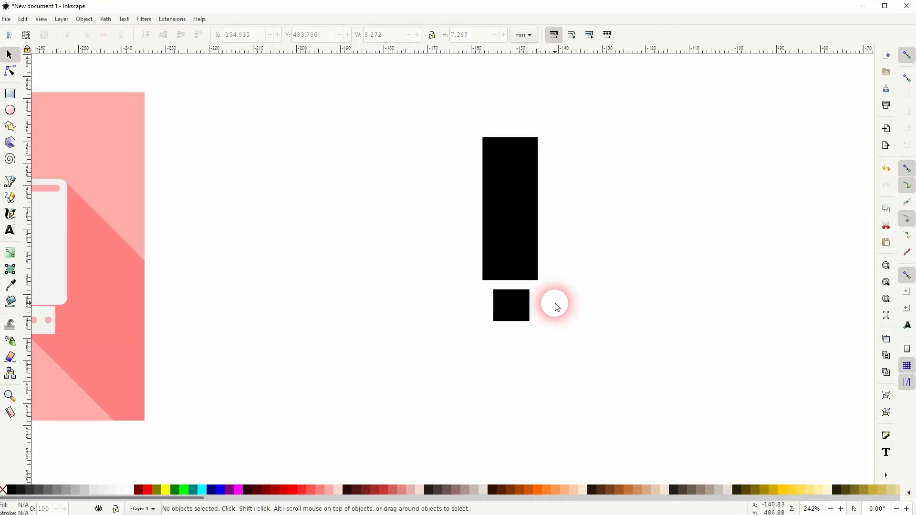
scroll(554, 306, "down", 1)
scroll(554, 304, "up", 5)
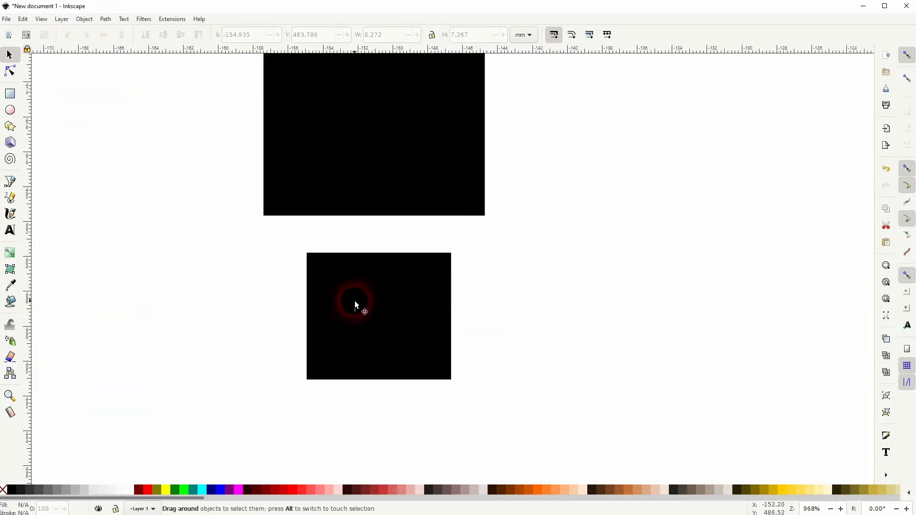
left_click(372, 306)
left_click_drag(372, 305, 371, 280)
scroll(407, 305, "down", 3)
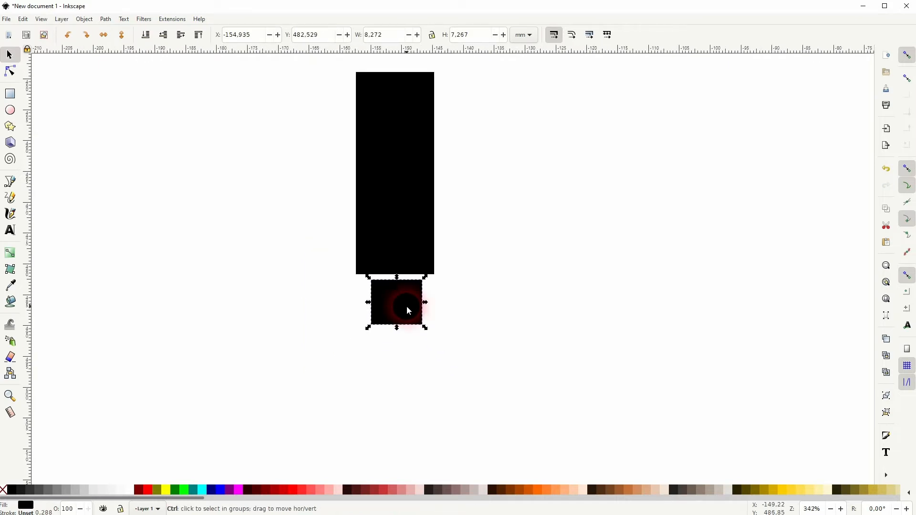
left_click(470, 315)
Draw a thin dark red bar about 10.8 mm by 2.3 mm and place it over the upper part of the body.
key("space")
left_click_drag(490, 274, 578, 332)
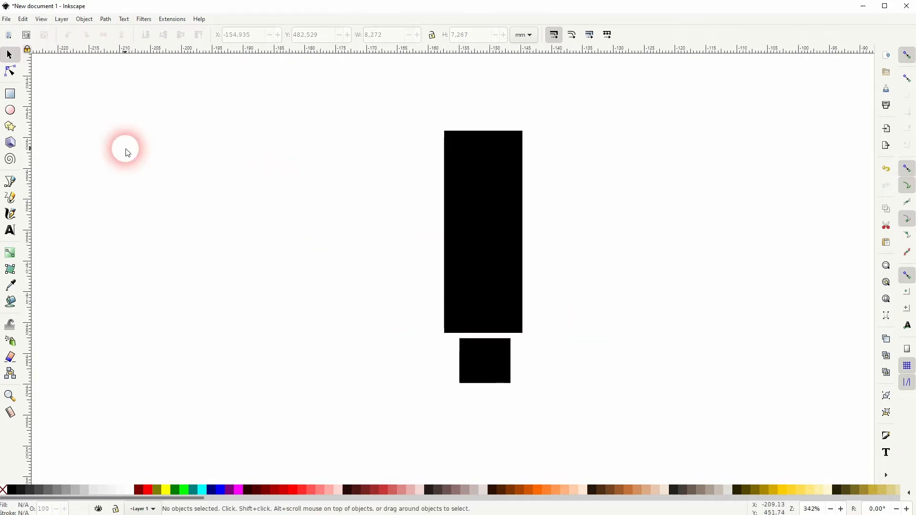
scroll(154, 181, "down", 2)
key("space")
left_click_drag(133, 188, 358, 177)
left_click(10, 93)
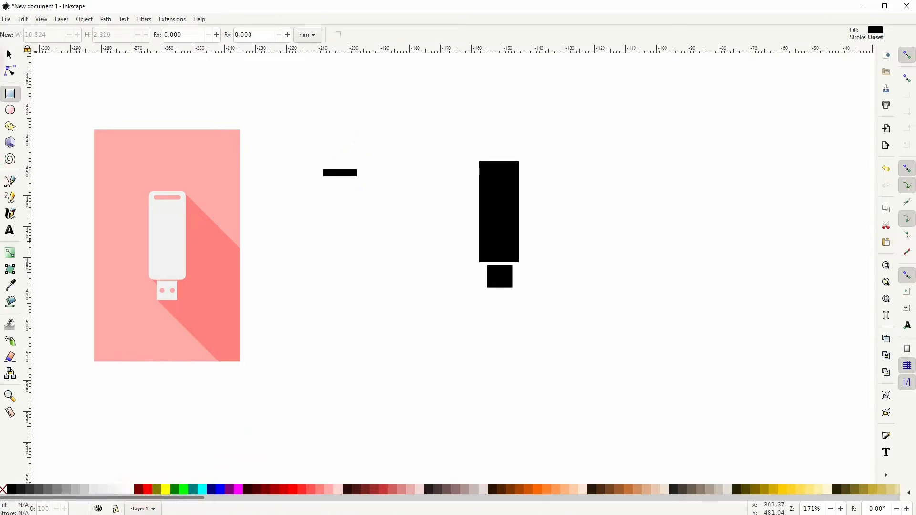
left_click(10, 55)
left_click_drag(274, 141, 519, 193)
left_click(141, 495)
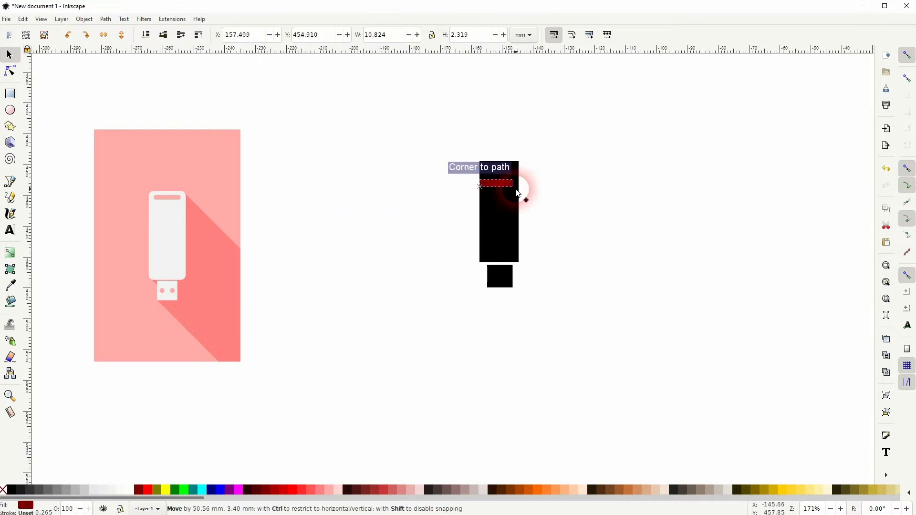
Position the red bar near the body's top edge and shrink it to about 9.9 mm by 1.7 mm.
scroll(517, 191, "up", 5)
left_click_drag(429, 177, 432, 270)
scroll(457, 135, "up", 3)
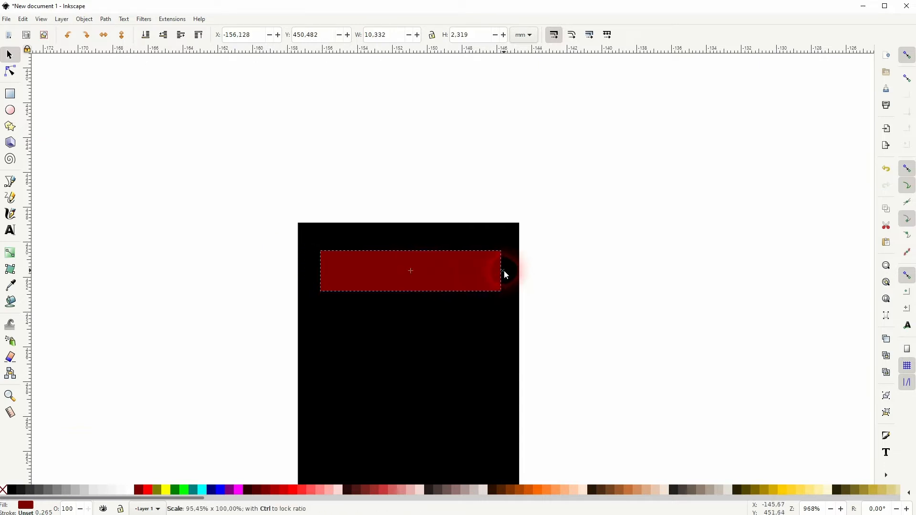
left_click_drag(412, 296, 410, 288)
left_click(590, 313)
scroll(591, 314, "down", 4)
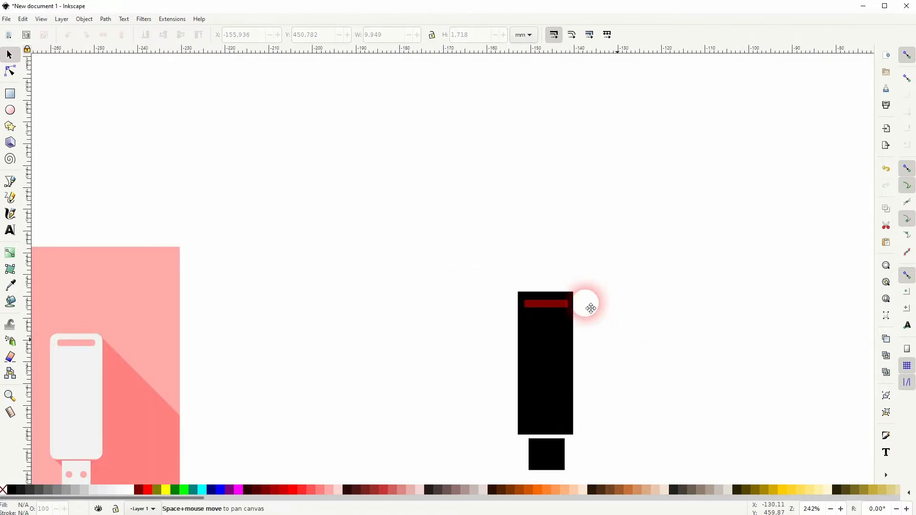
scroll(596, 315, "down", 1)
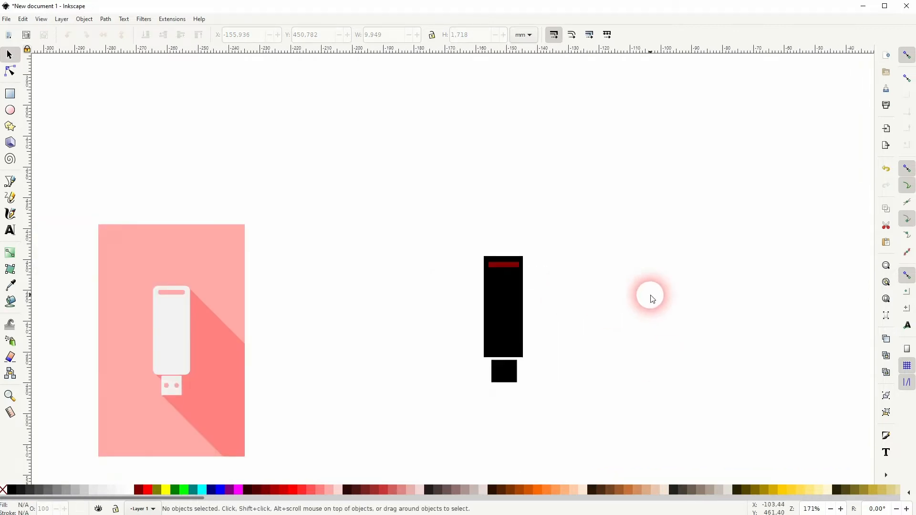
Draw a circle about 4.6 mm in diameter between the reference image and the body, and fill it dark red.
left_click_drag(649, 295, 590, 293)
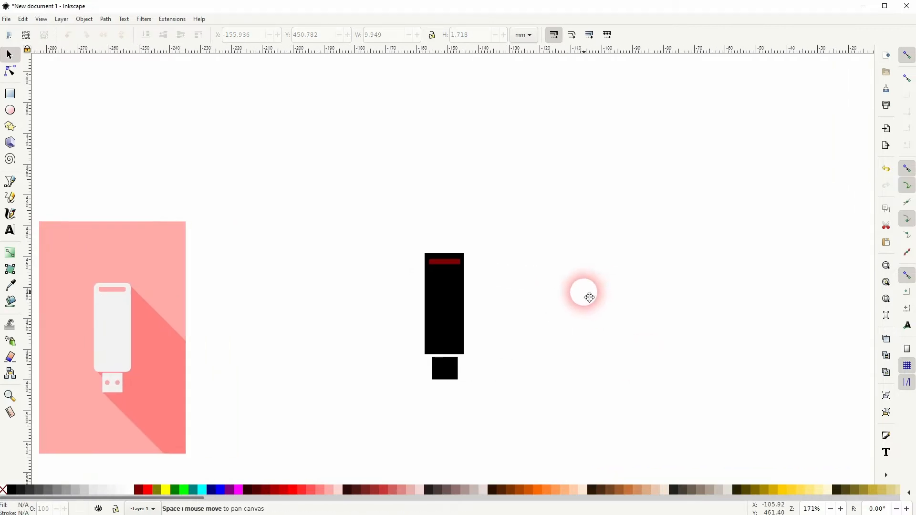
left_click(9, 110)
left_click_drag(261, 269, 277, 285)
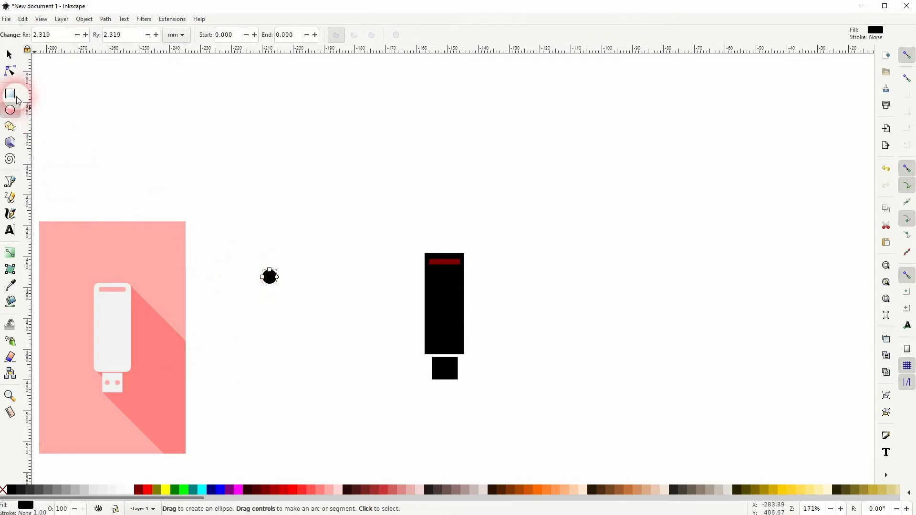
left_click(10, 57)
left_click(138, 490)
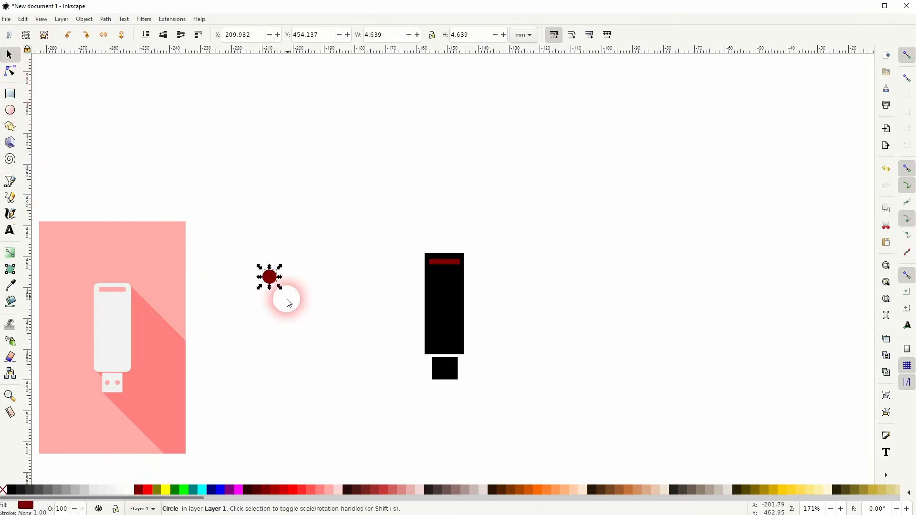
Move the red circle onto the connector, shrink it to about 2.5 mm, and place a duplicate beside it.
left_click_drag(273, 282, 449, 370)
scroll(449, 370, "up", 5)
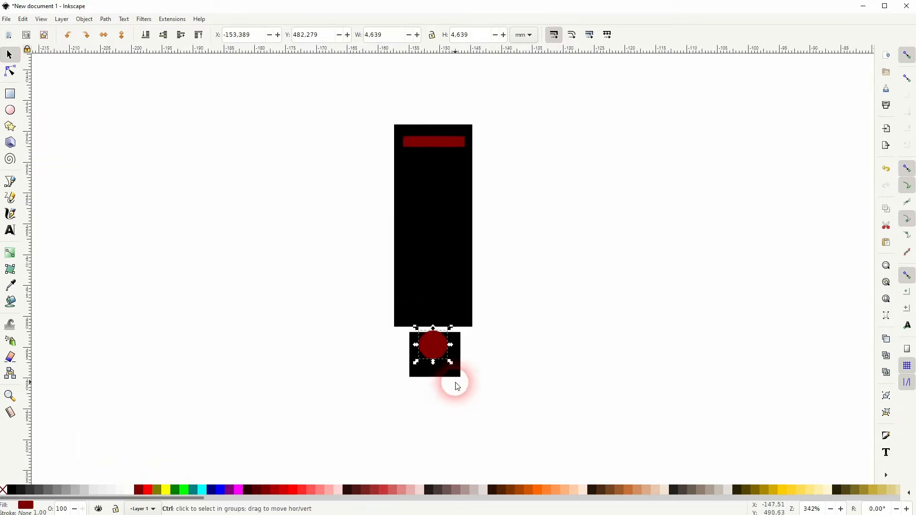
left_click_drag(436, 281, 388, 289)
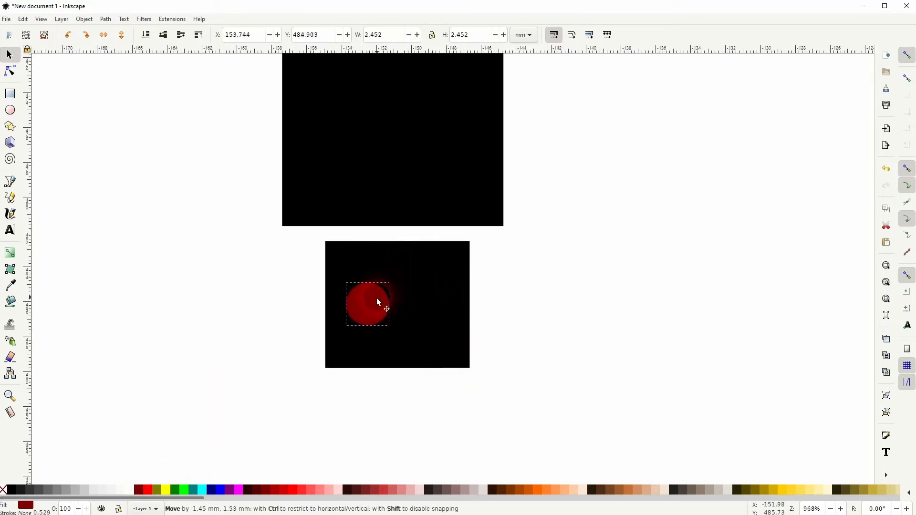
left_click_drag(439, 310, 430, 309)
left_click(544, 311)
scroll(545, 311, "down", 5)
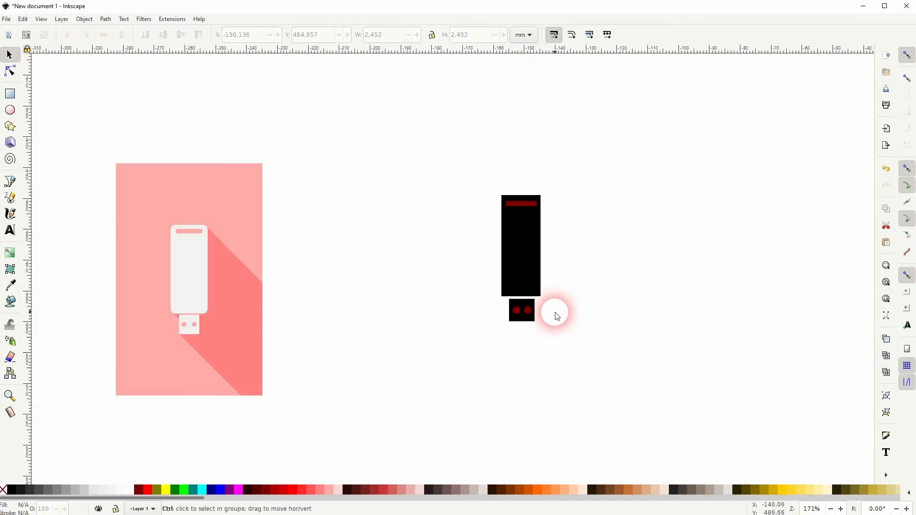
scroll(564, 291, "right", 3)
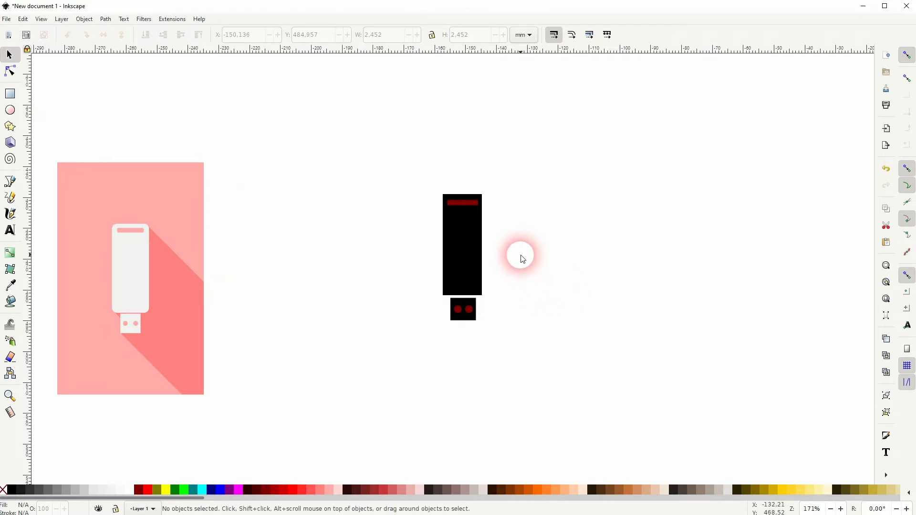
Nudge the connector rectangle upward to tighten its gap with the body, leaving the circles in place.
scroll(492, 308, "up", 4)
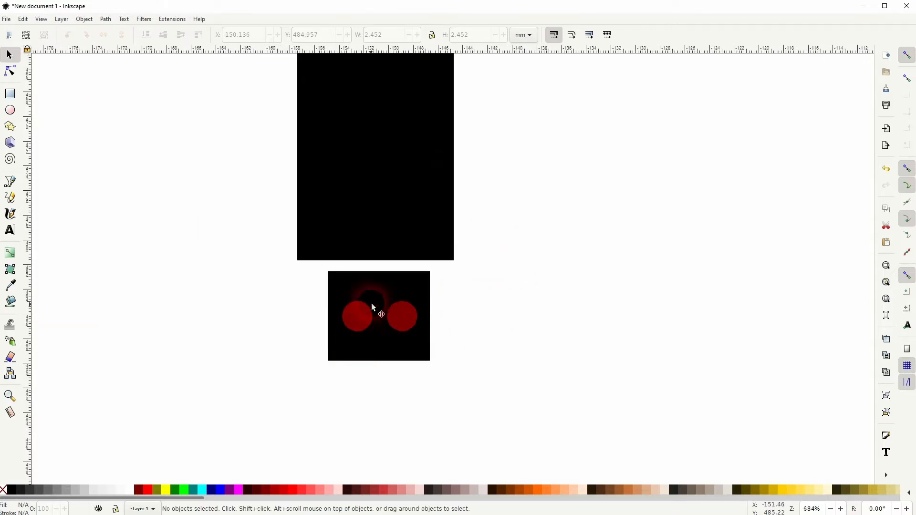
left_click(373, 287)
key("Up")
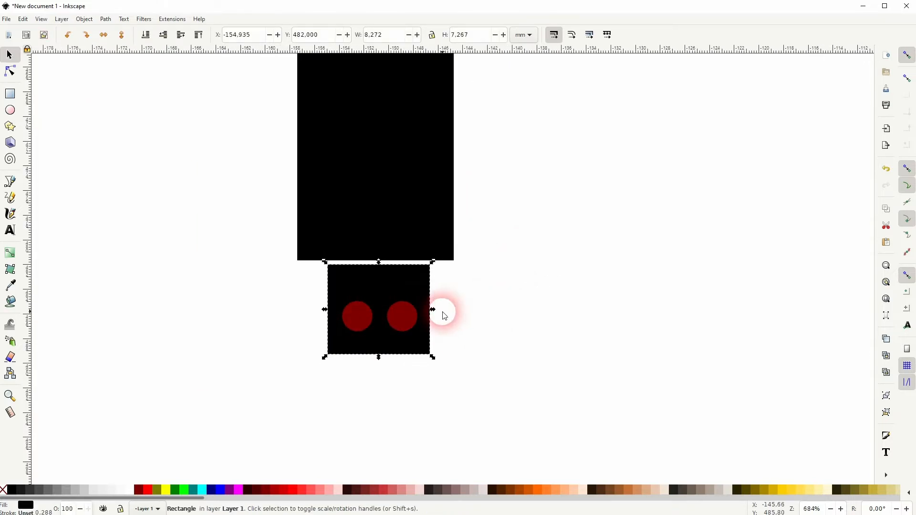
left_click(444, 314)
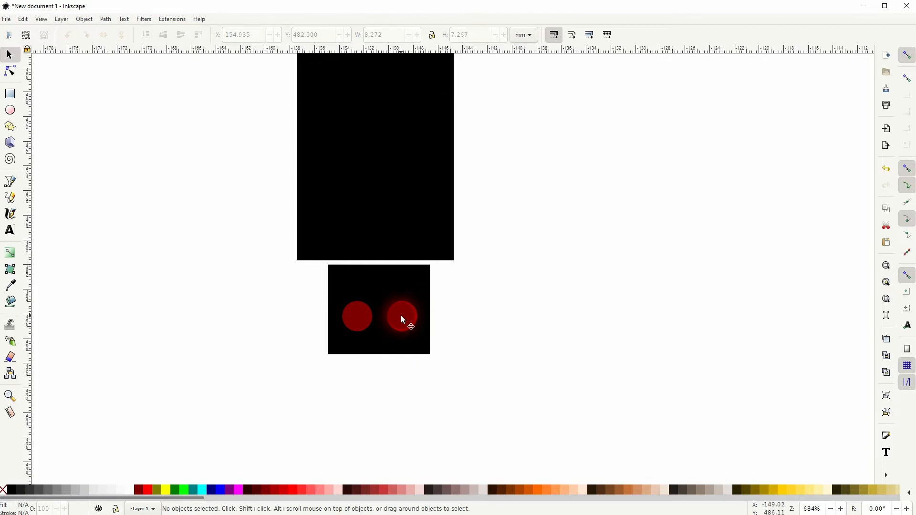
Group the two red circles on the connector.
left_click(401, 316)
left_click(356, 317, "shift")
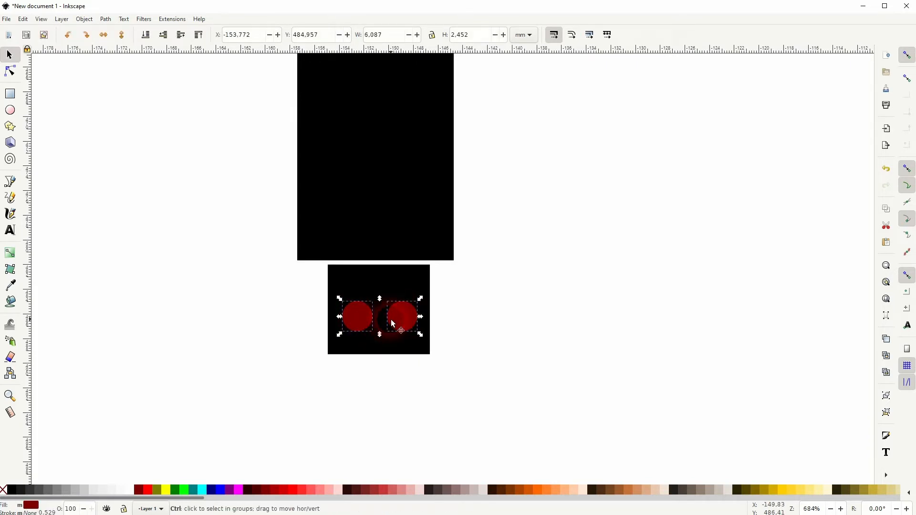
key("ctrl+g")
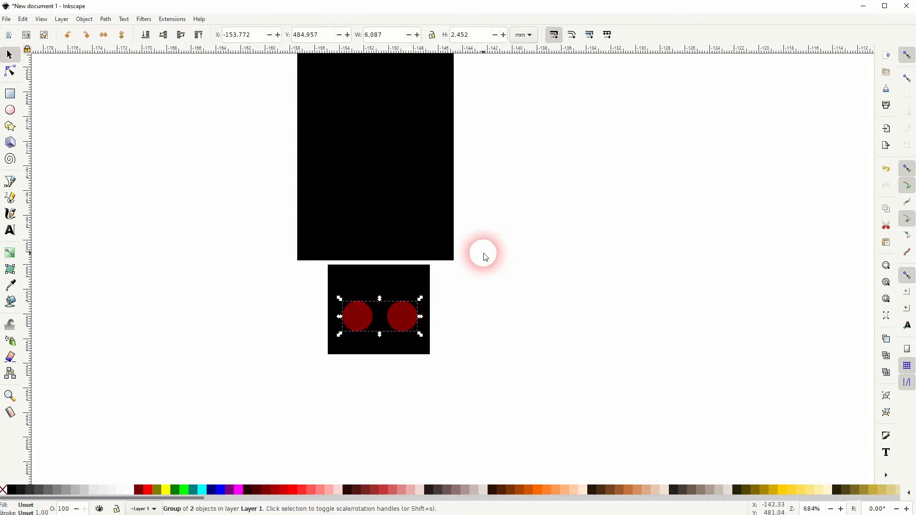
Open Align and Distribute and centre the body and the red bar on a common vertical axis.
scroll(484, 254, "down", 2)
left_click_drag(541, 233, 474, 275)
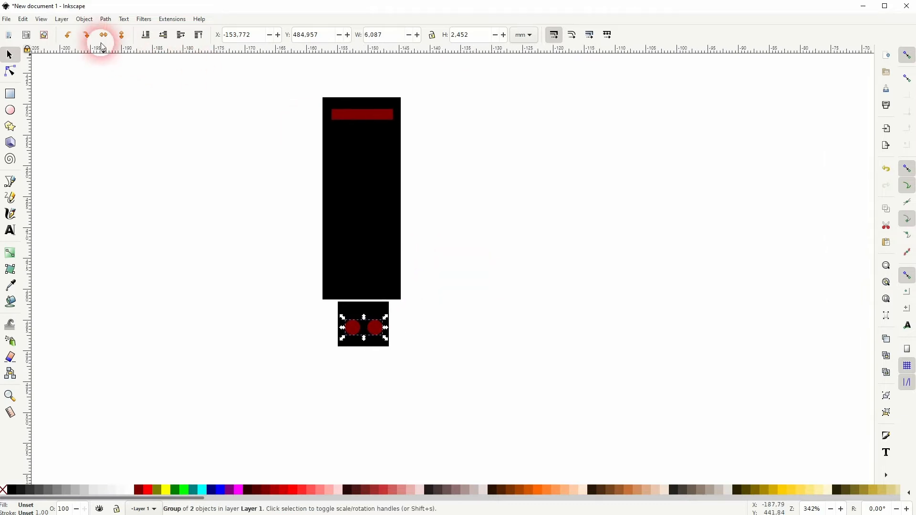
left_click(84, 19)
left_click(153, 320)
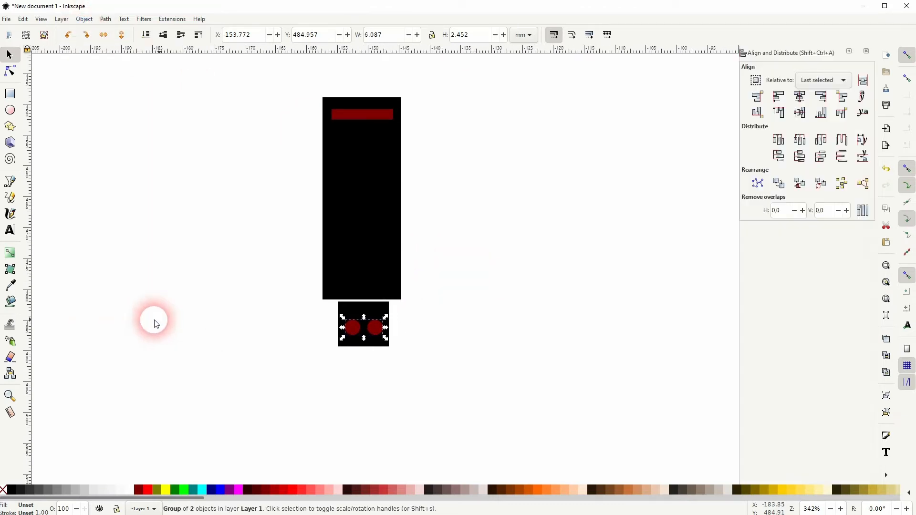
left_click(505, 231)
left_click(374, 148)
left_click_drag(278, 69, 452, 305)
left_click(803, 101)
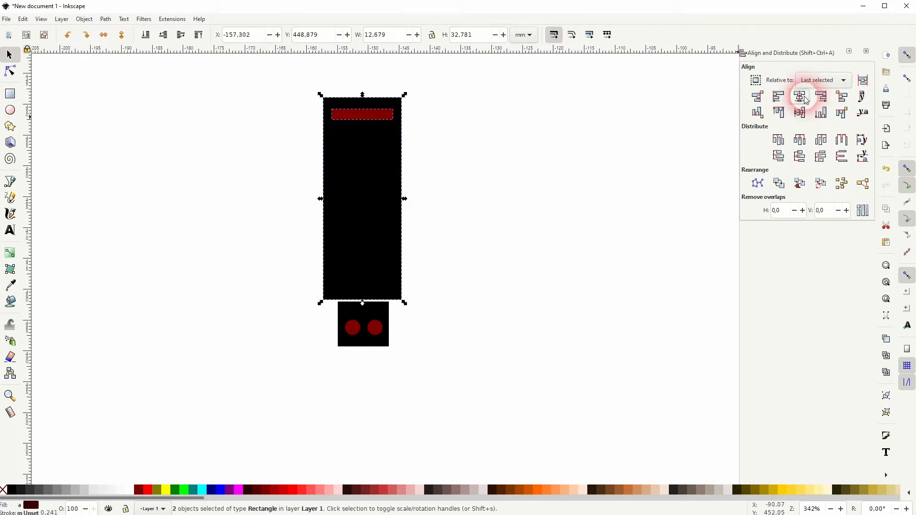
left_click(451, 204)
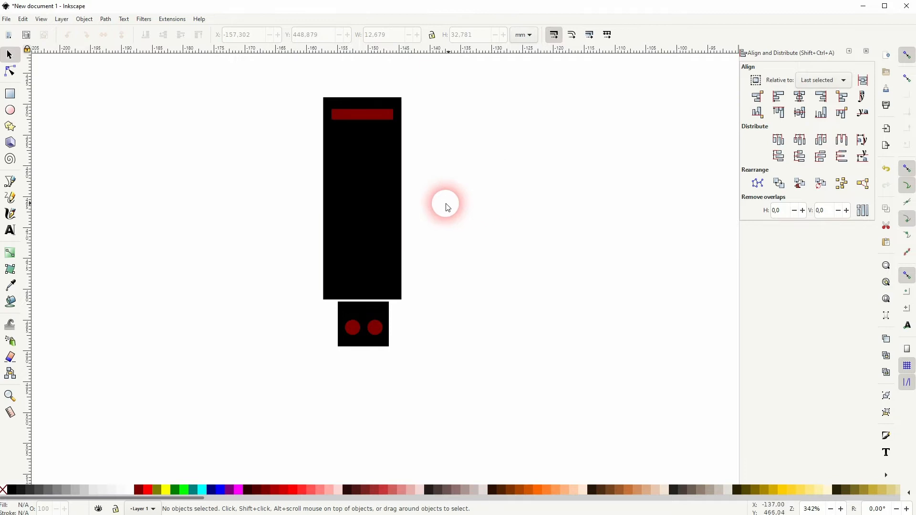
Centre the connector rectangle horizontally under the body, relative to the last selected object.
left_click(383, 348)
left_click(354, 224, "shift")
left_click(774, 108)
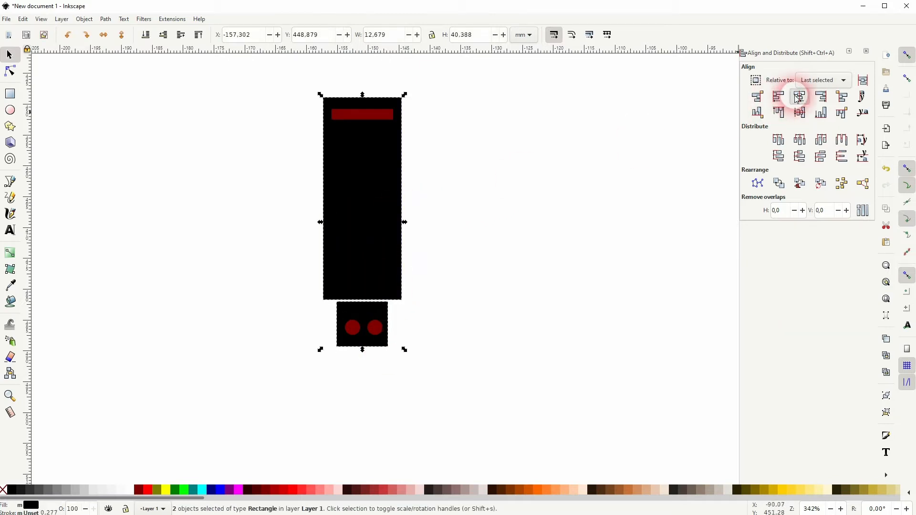
left_click(394, 329)
Centre the group of red circles horizontally on the connector rectangle, relative to the last selected object.
left_click(356, 327)
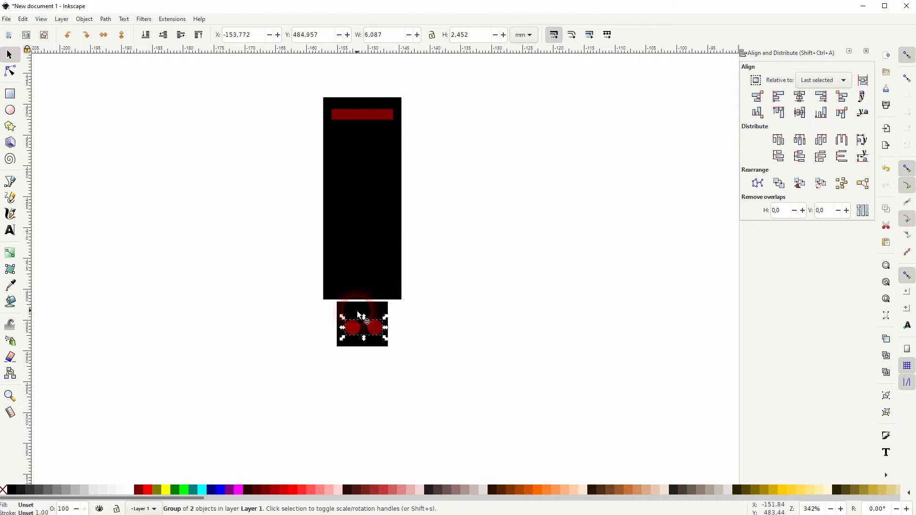
left_click(361, 315, "shift")
left_click(777, 98)
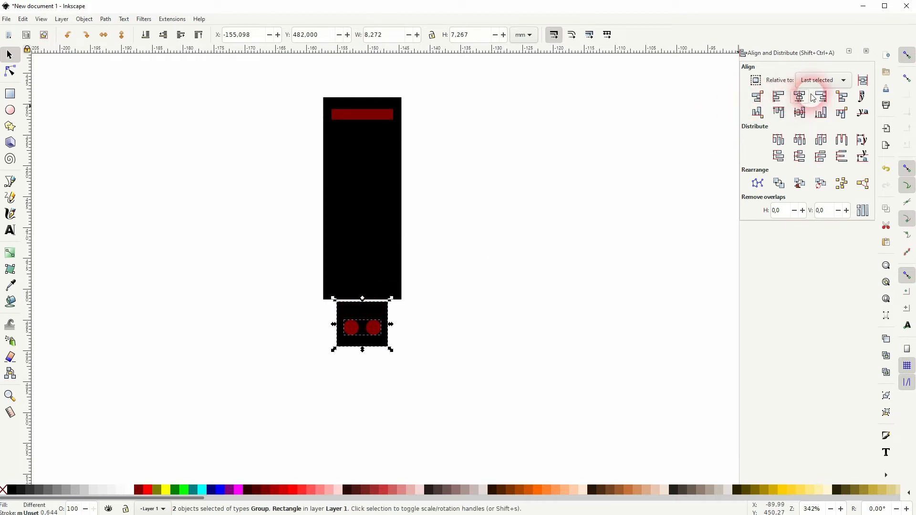
left_click(843, 79)
left_click(832, 83)
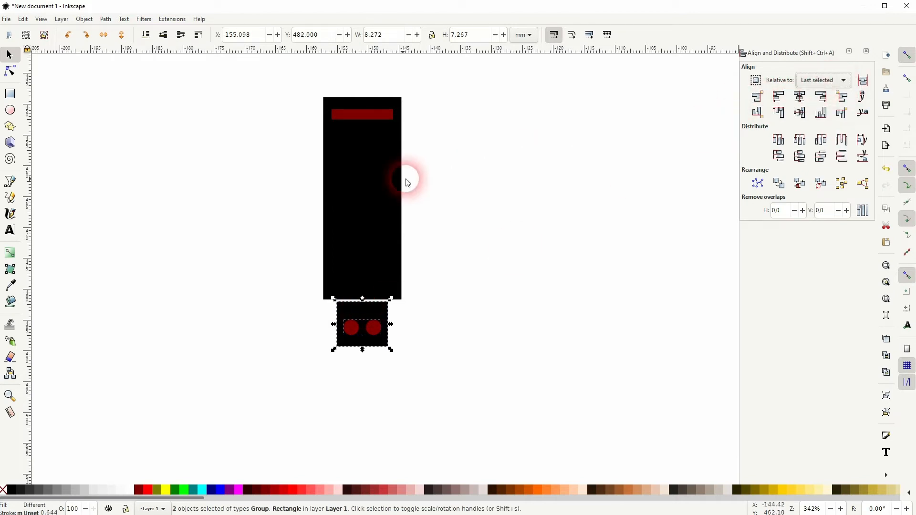
left_click(496, 267)
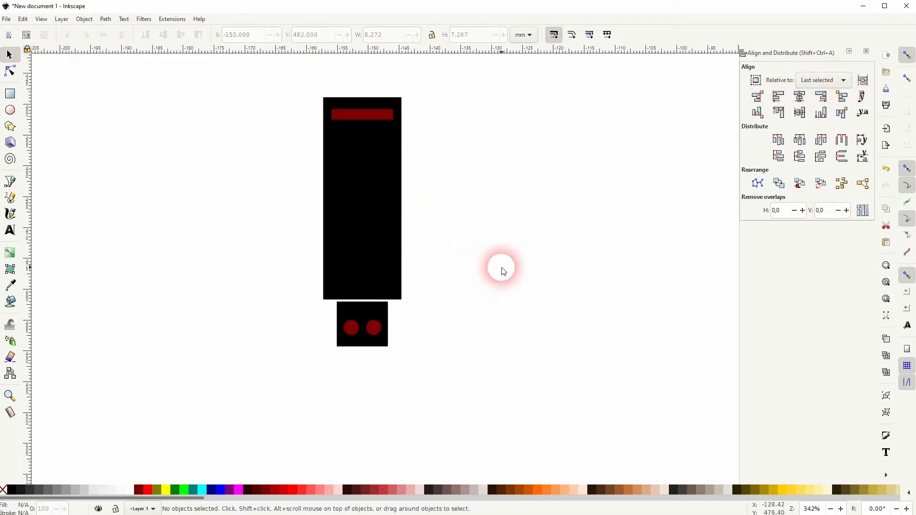
Nudge the group of red circles up slightly so it sits near the vertical middle of the connector.
left_click(371, 329)
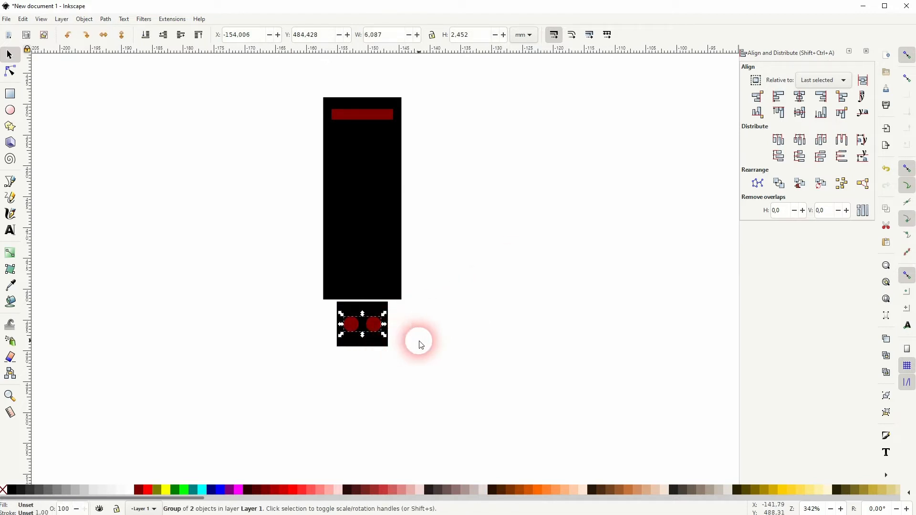
left_click(417, 344)
left_click(374, 325)
key("Up")
left_click(450, 348)
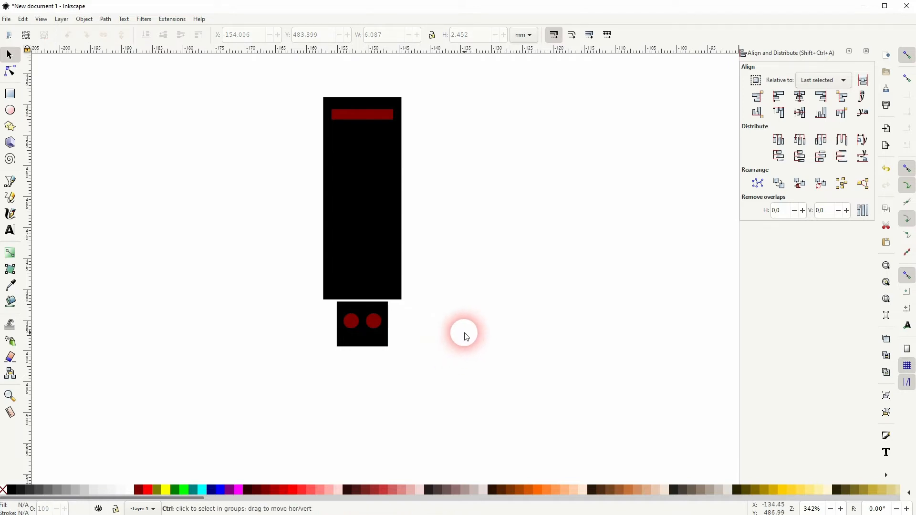
scroll(466, 337, "down", 3)
scroll(465, 336, "up", 7)
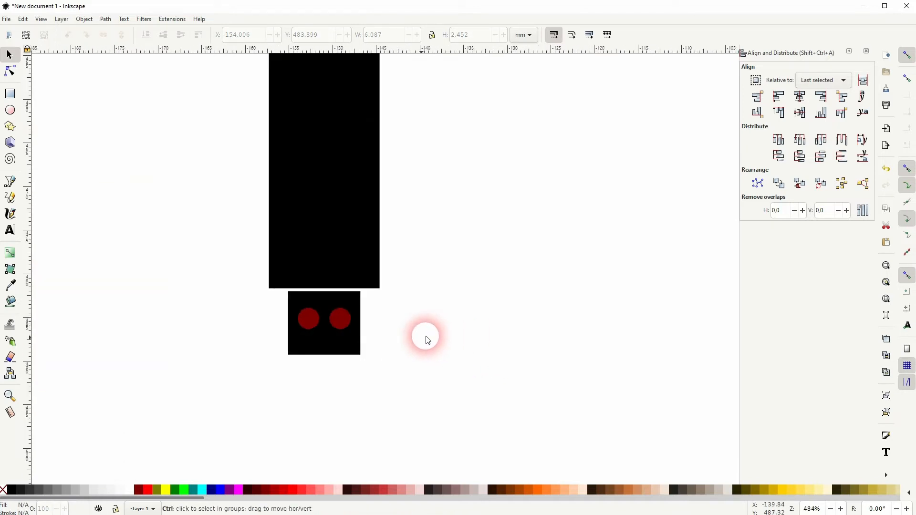
left_click(329, 311)
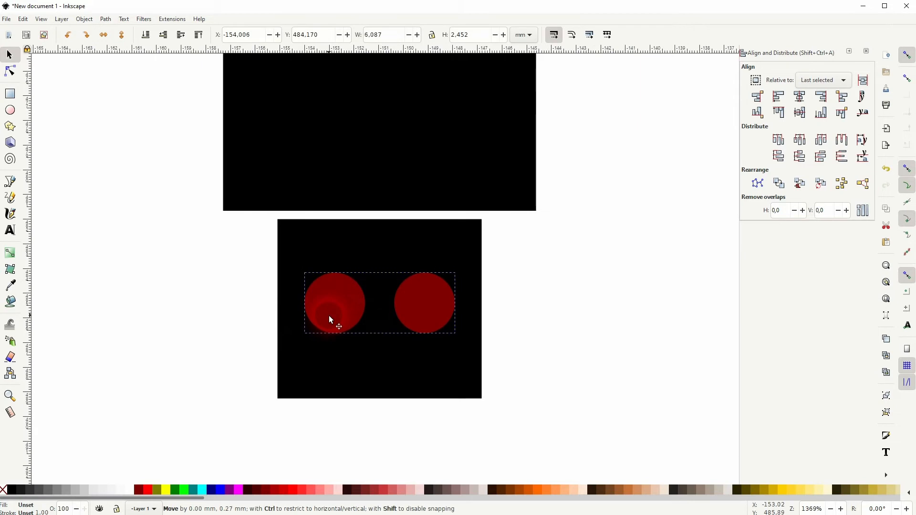
left_click(507, 313)
scroll(511, 318, "down", 2)
scroll(512, 319, "down", 2)
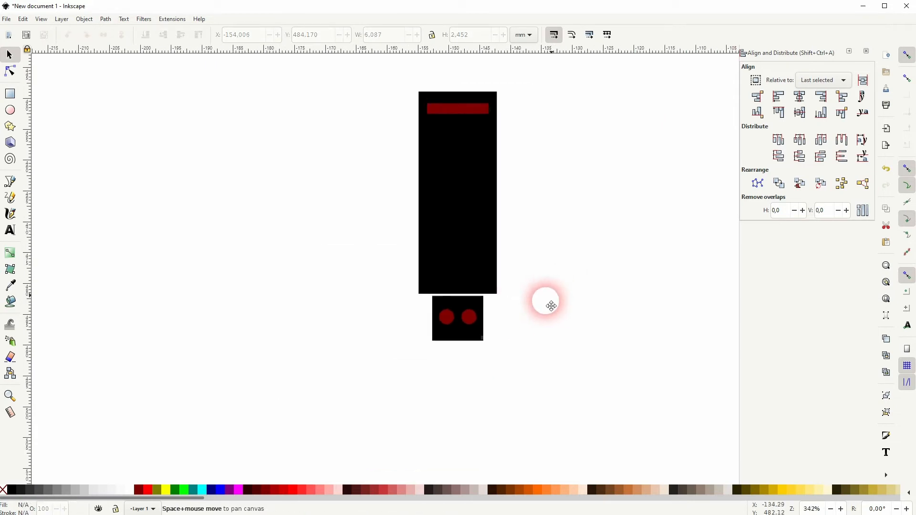
Close Align and Distribute and convert all of the drive's shapes to paths.
left_click(866, 51)
left_click_drag(256, 403, 544, 67)
left_click(105, 19)
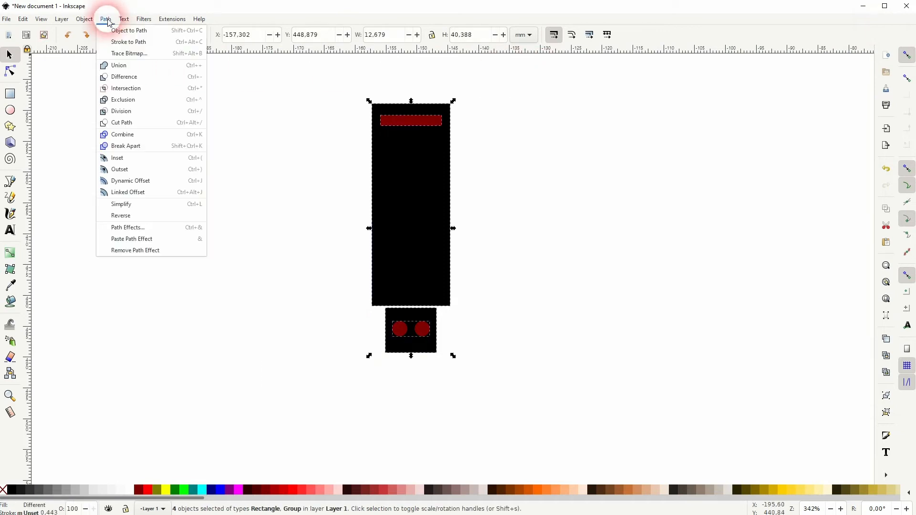
left_click(113, 31)
Open Path Effects and add Corners (Fillet/Chamfer) to the black body, slightly rounding all four of its corners.
left_click(105, 19)
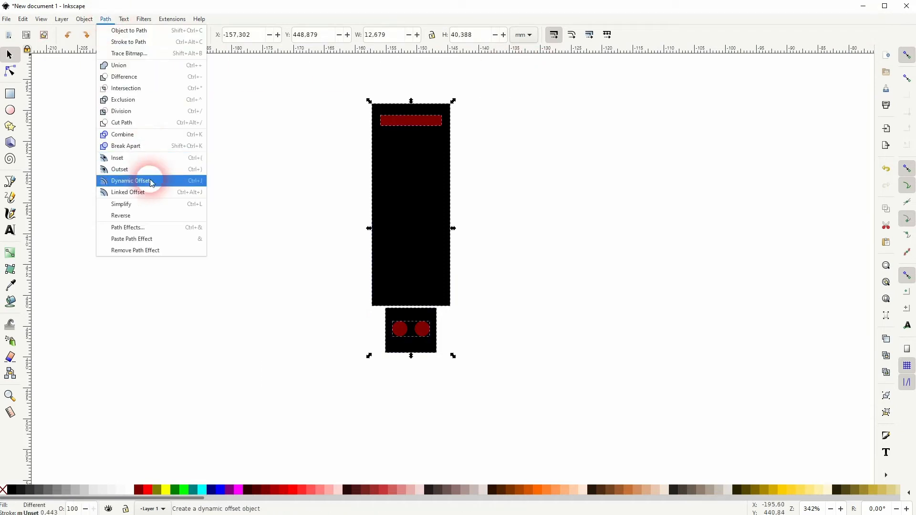
left_click(153, 227)
left_click(169, 246)
left_click(439, 237)
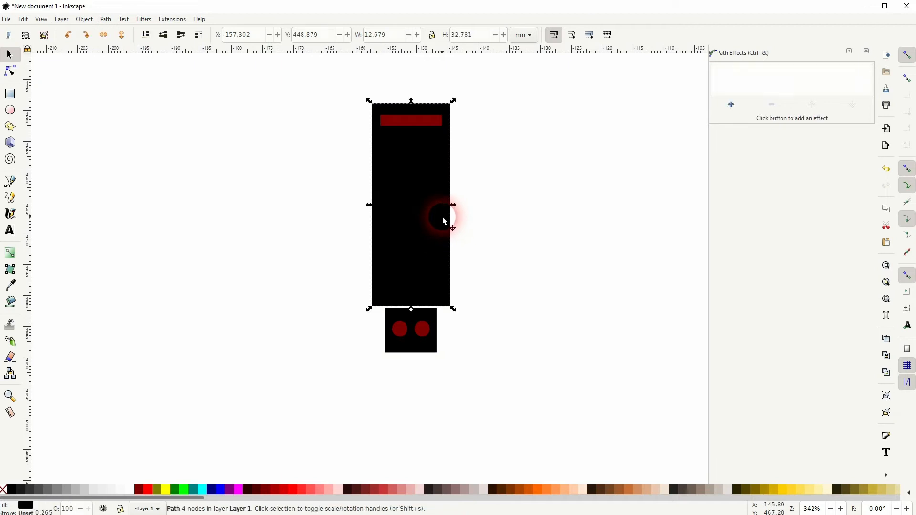
left_click(738, 116)
left_click(746, 138)
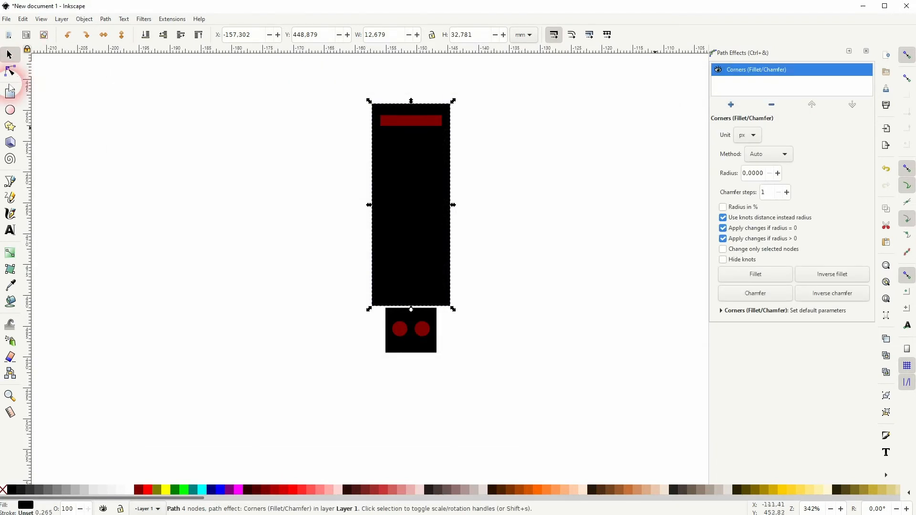
left_click(10, 75)
left_click_drag(337, 86, 451, 300)
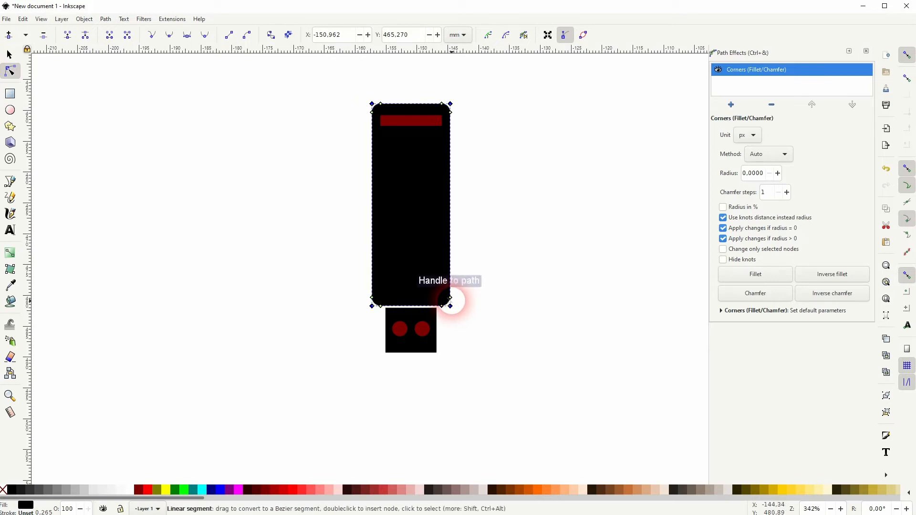
Add the Corners (Fillet/Chamfer) path effect to the red bar and round its four corners.
left_click(402, 126)
left_click(731, 105)
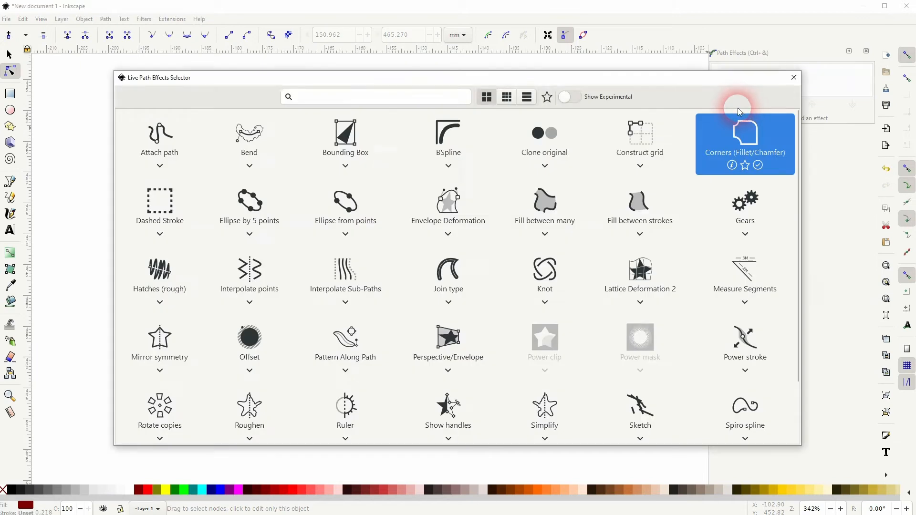
left_click(750, 137)
left_click_drag(343, 104, 454, 126)
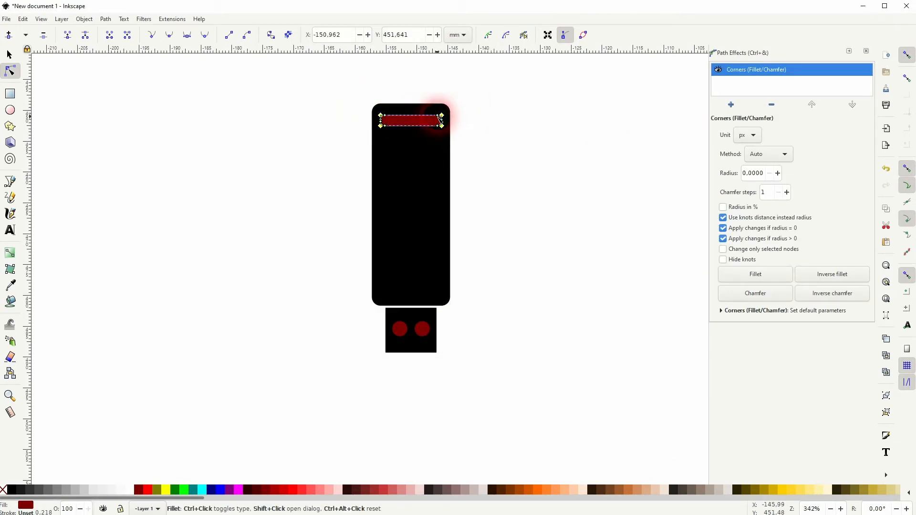
left_click(9, 54)
left_click(230, 257)
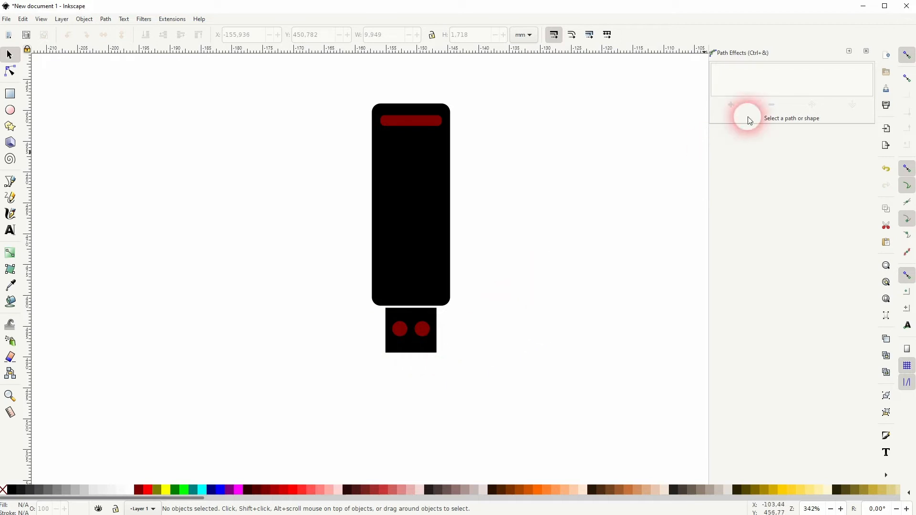
Close Path Effects and draw a background rectangle about 49 mm wide and 74 mm high over the drive.
left_click(868, 51)
scroll(577, 243, "down", 1)
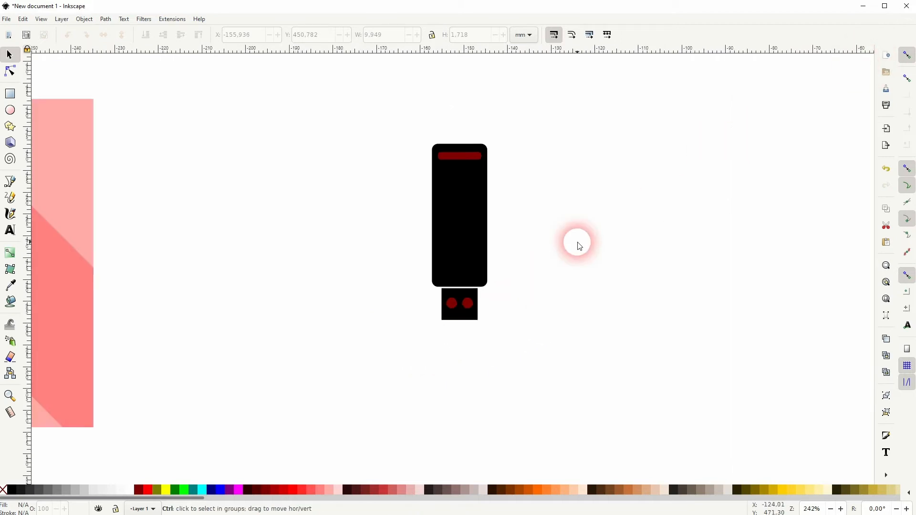
left_click(10, 94)
left_click_drag(357, 110, 567, 423)
left_click(9, 56)
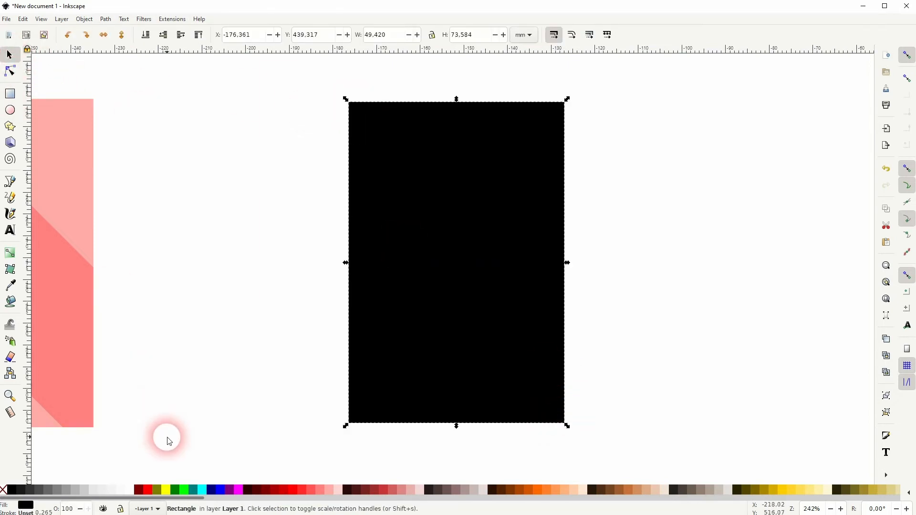
Send the background rectangle behind the drive and fill it dark green.
left_click(164, 490)
left_click(157, 31)
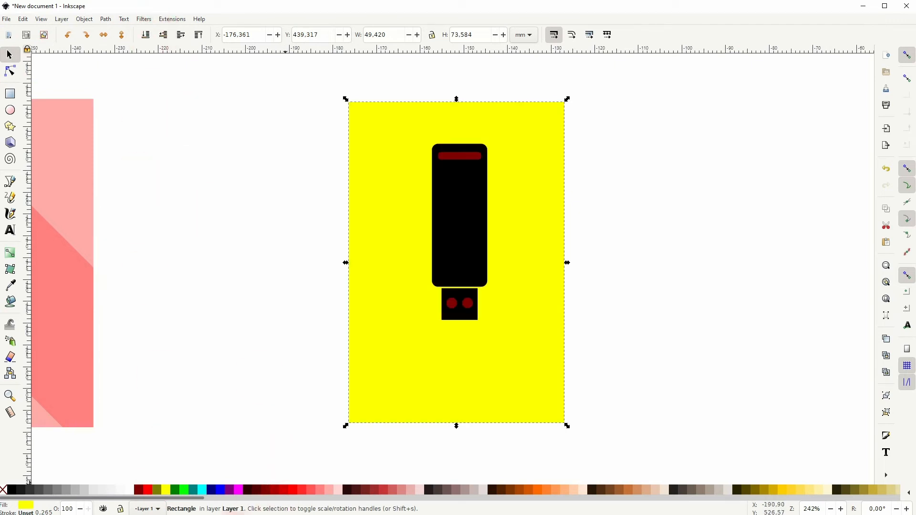
left_click(176, 490)
left_click(300, 377)
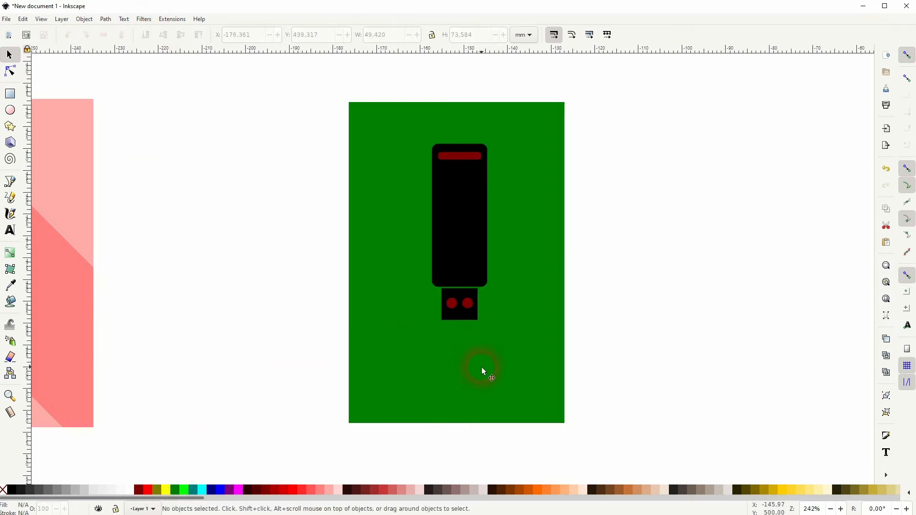
Group all the drive's parts and reposition the background and the group so the drive sits near the middle.
left_click_drag(483, 370, 479, 362)
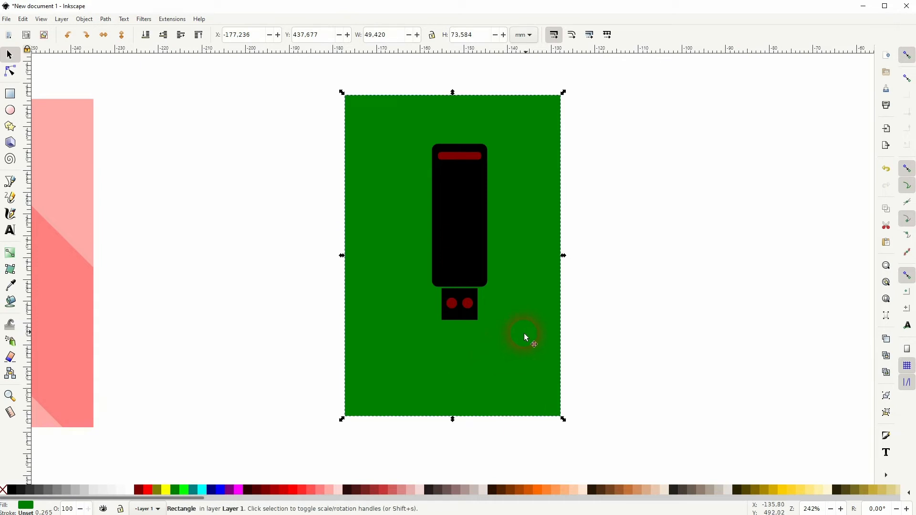
left_click_drag(233, 363, 535, 102)
key("ctrl+g")
mouse_move(454, 204)
left_mouse_down()
mouse_move(433, 224)
mouse_move(463, 206)
mouse_move(457, 217)
left_mouse_up()
Open Align and Distribute and centre the green background horizontally on the drive group, relative to the last selected object.
left_click_drag(293, 425, 596, 71)
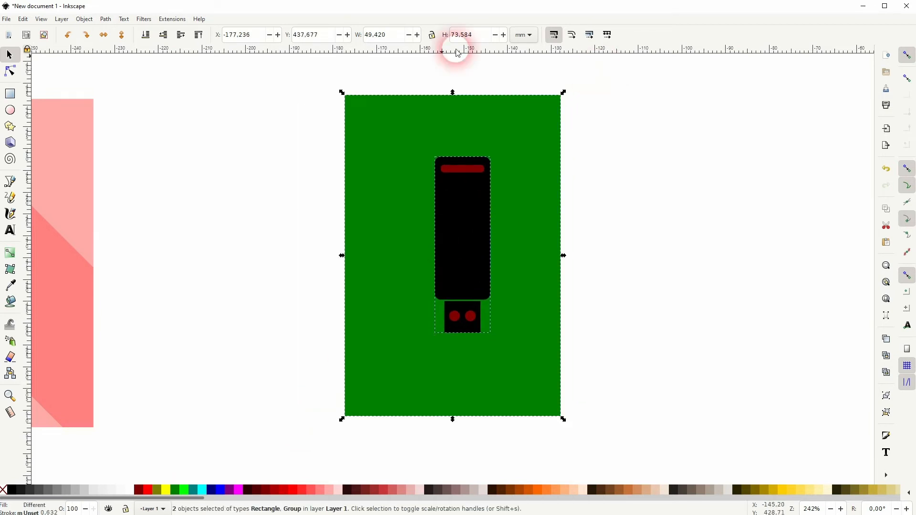
left_click(85, 19)
left_click(139, 321)
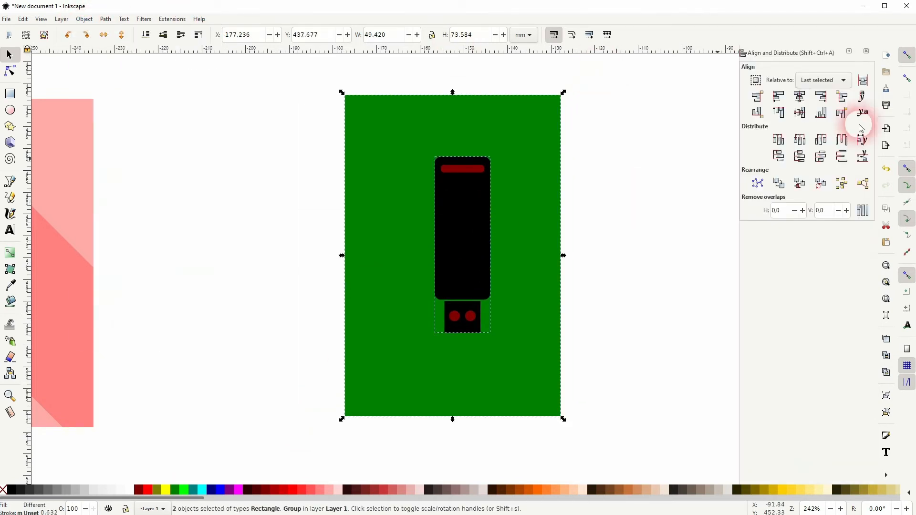
left_click(802, 99)
left_click(657, 225)
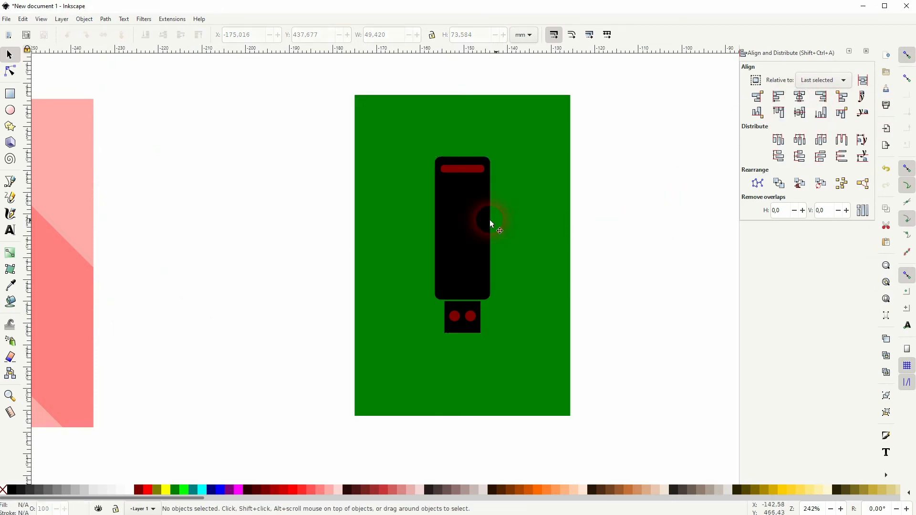
Move the drive group slightly down on the green background and close Align and Distribute.
left_click(462, 224)
left_click_drag(460, 222, 460, 232)
left_click(655, 235)
left_click_drag(685, 215, 575, 230)
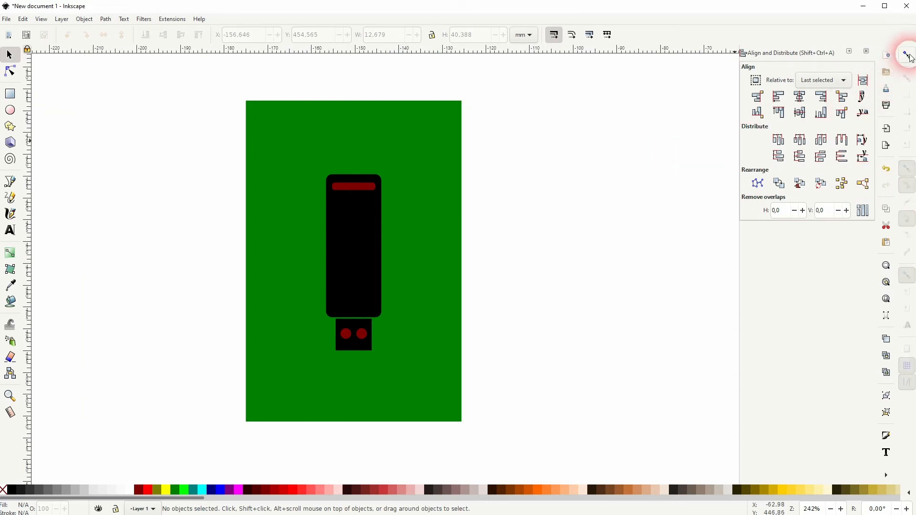
left_click(867, 51)
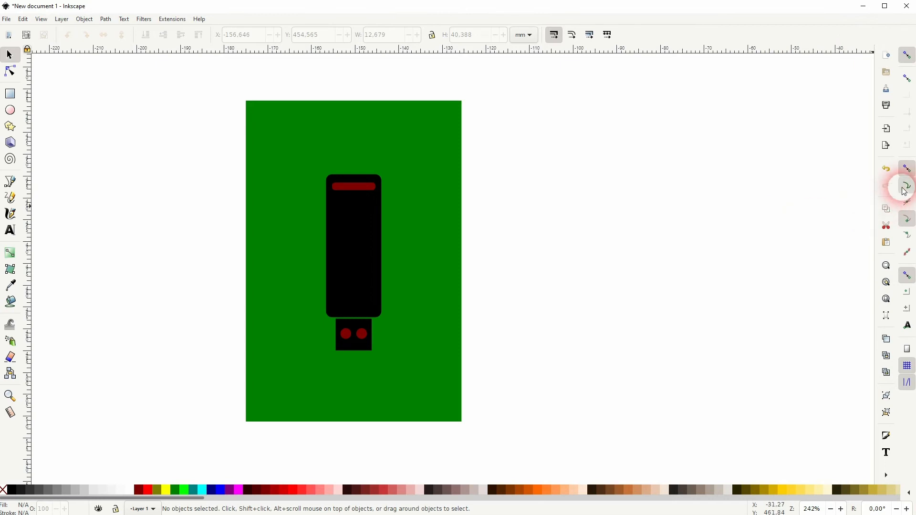
Place three 45° diagonal guides through the body's upper-right and lower-left corners and the connector's lower-left corner.
left_click(871, 52)
left_click_drag(871, 52, 394, 174)
left_click_drag(865, 51, 337, 358)
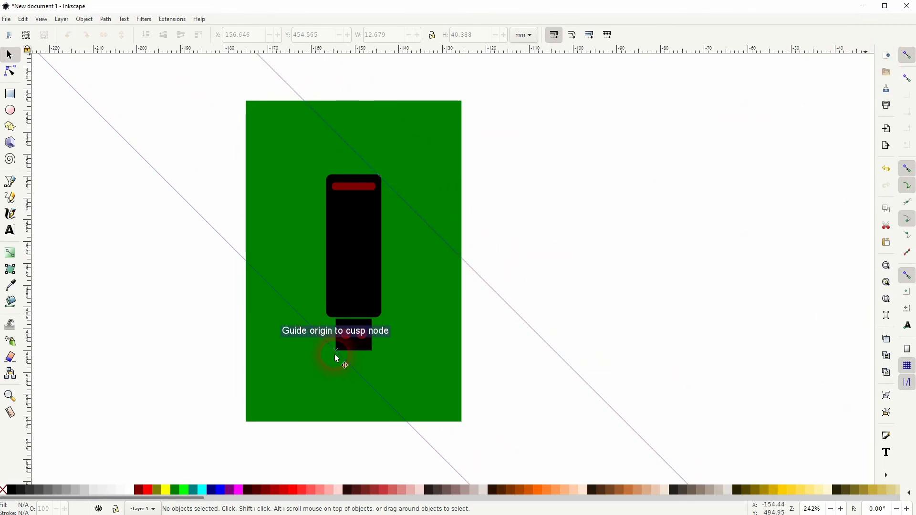
left_click_drag(387, 299, 458, 221)
scroll(332, 322, "up", 6)
scroll(382, 340, "down", 5)
scroll(449, 153, "up", 5)
scroll(451, 172, "down", 6)
left_click_drag(507, 337, 468, 309)
Draw a closed Pen shape for the shadow along the guides, from the drive's corners to beyond the background, and fill it olive.
left_click(10, 181)
left_click(677, 436)
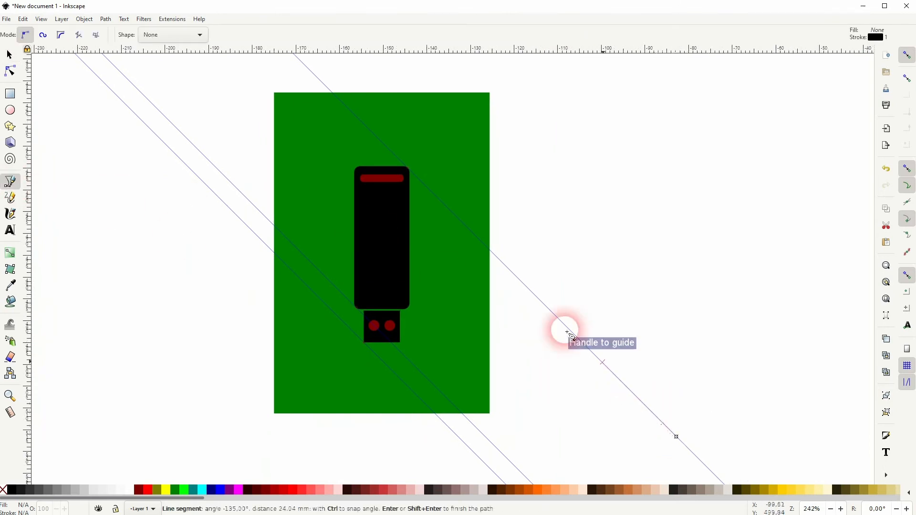
left_click(409, 170)
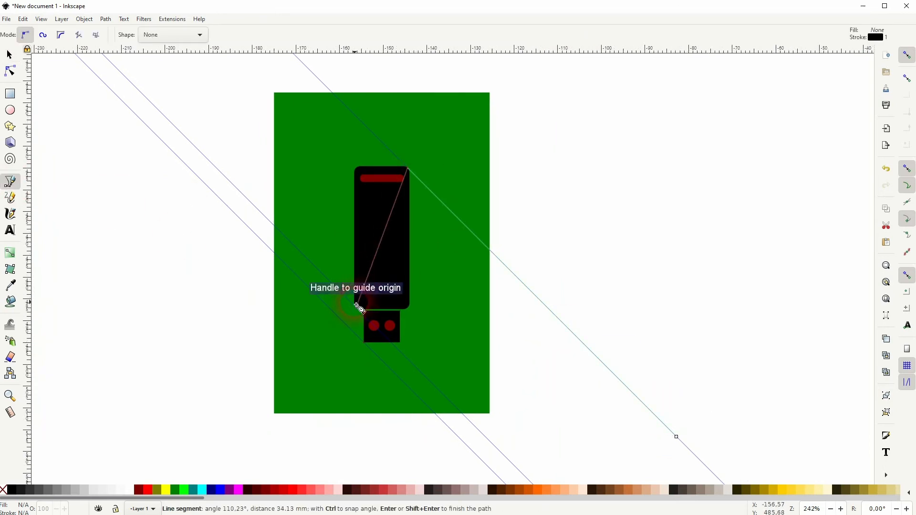
left_click(360, 310)
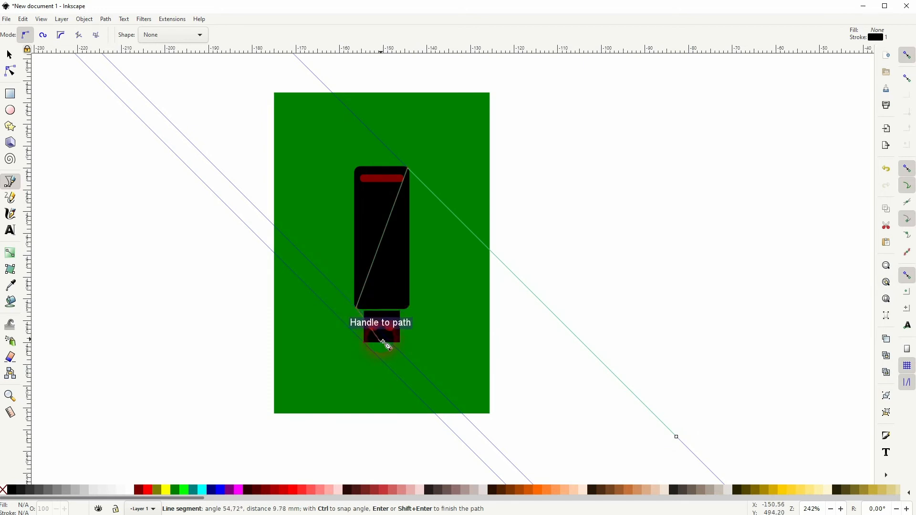
left_click(384, 336)
left_click(366, 347)
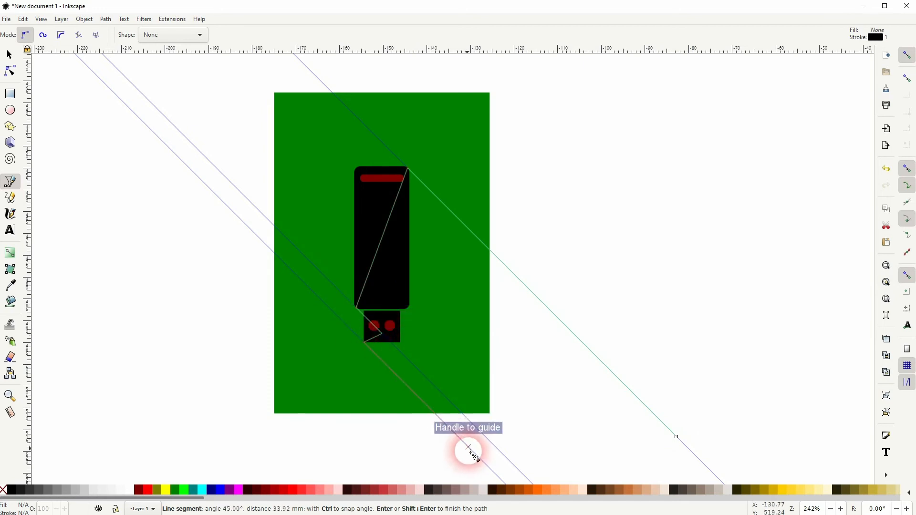
left_click(476, 454)
left_click(677, 437)
left_click(158, 491)
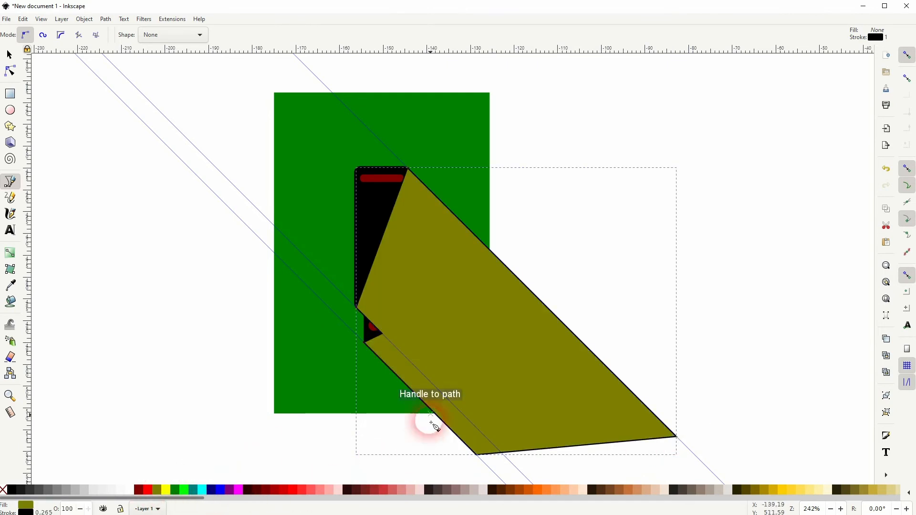
Split the green background with the olive shadow shape using Division.
left_click(10, 55)
left_click(310, 126, "shift")
left_click_drag(494, 289, 769, 241)
key("ctrl+z")
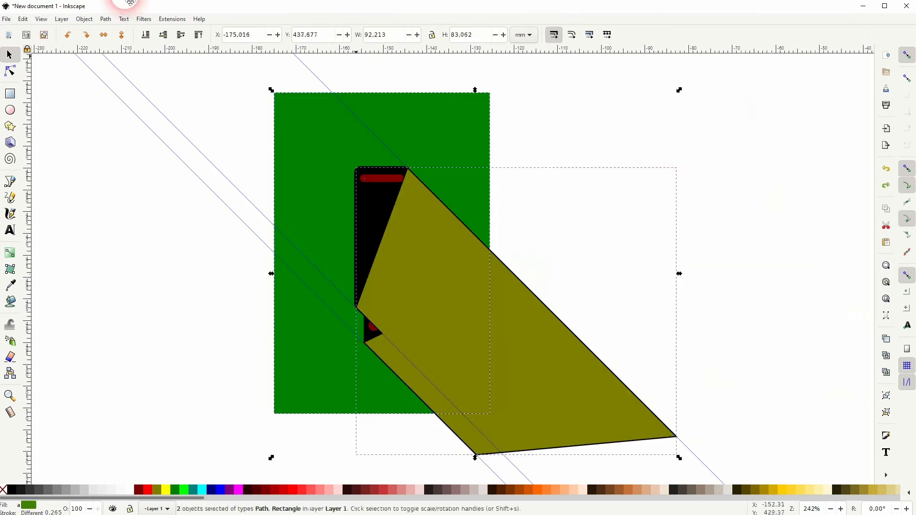
left_click(106, 19)
left_click(139, 115)
left_click(169, 267)
Pull the two divided pieces apart to check the cut, and undo both moves.
left_click_drag(477, 342, 775, 347)
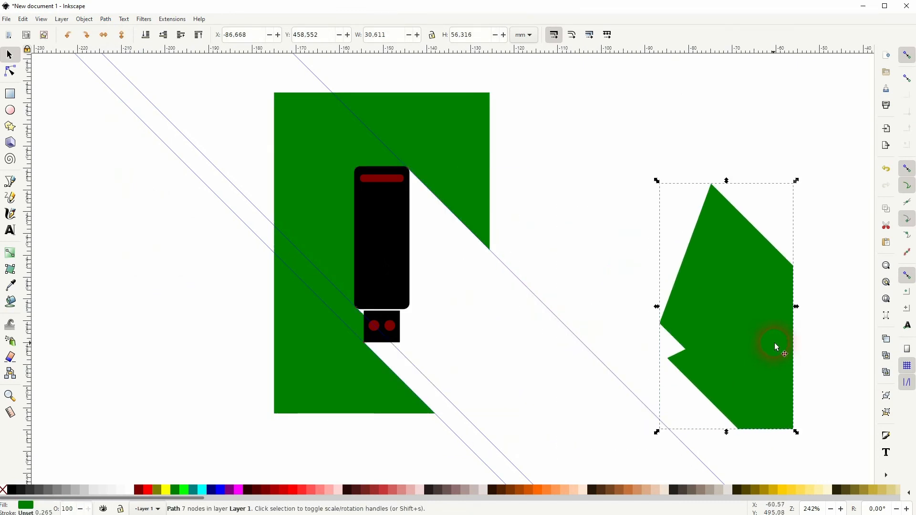
left_click_drag(285, 160, 123, 172)
key("ctrl+z")
key("ctrl+z")
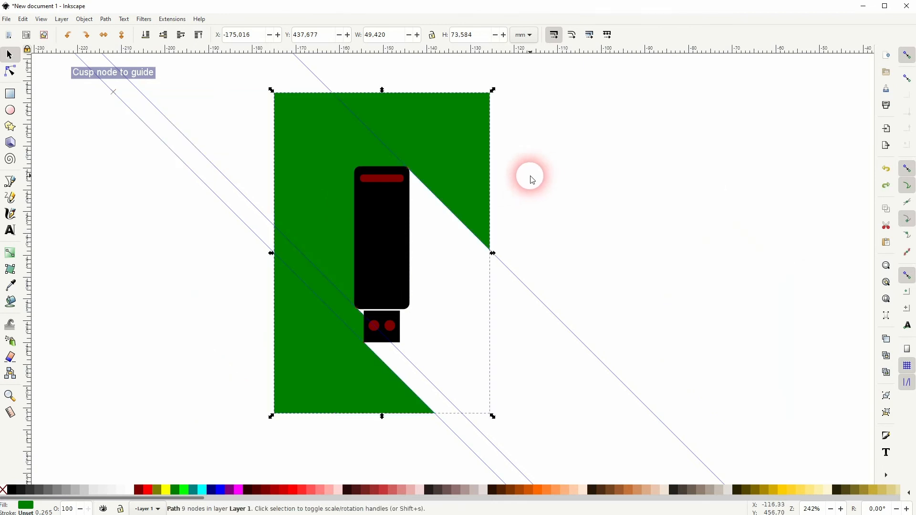
Fill the shadow piece of the divided background with light pink (#FFAAAA).
left_click(605, 265)
left_click(454, 344)
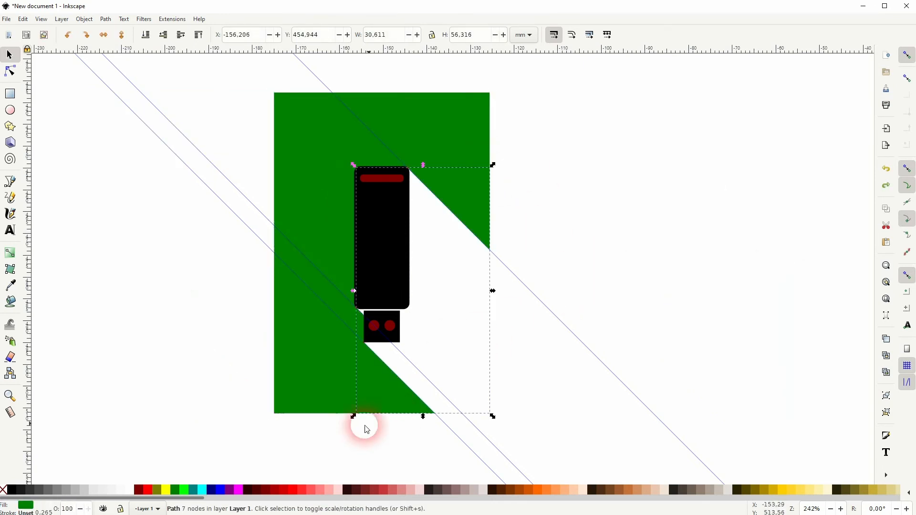
left_click(328, 490)
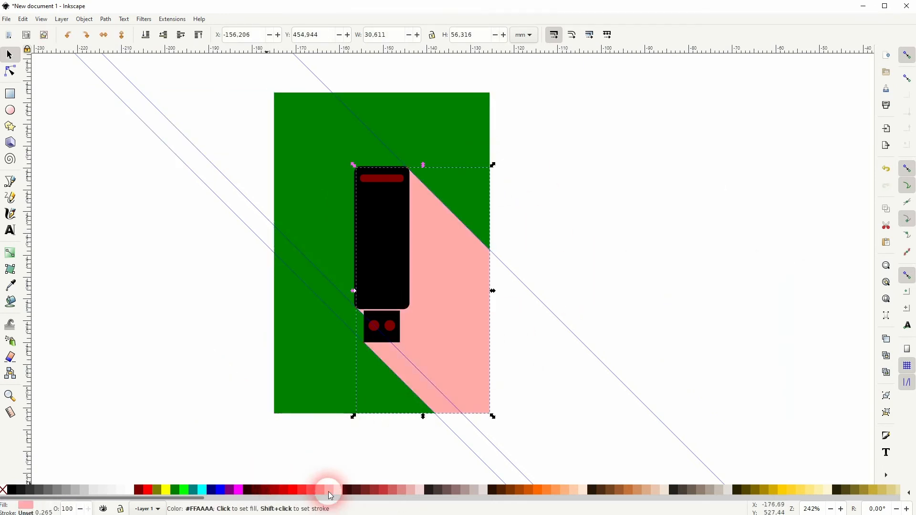
left_click(616, 200)
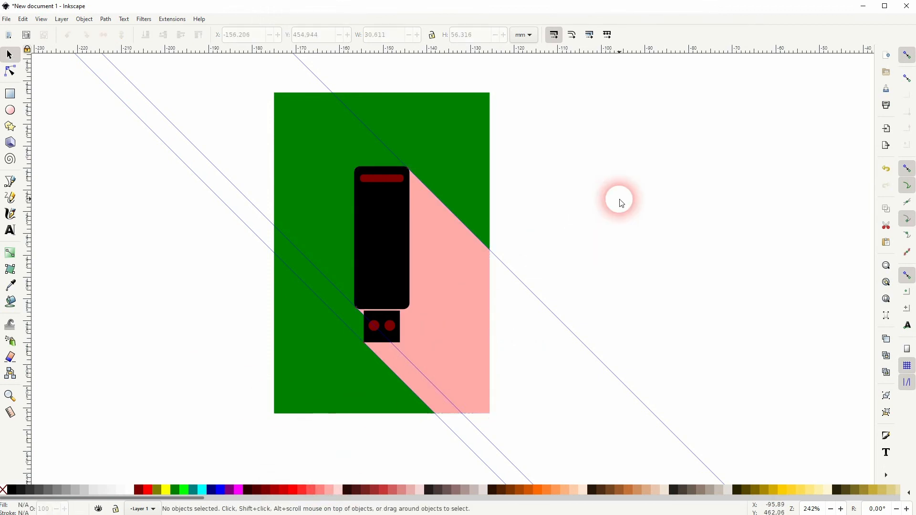
Fill the remaining green background piece with light pink (#FFAAAA) and the diagonal shadow piece with darker pink (#FF8080).
left_click(477, 142)
left_click(328, 491)
left_click(467, 323)
left_click(318, 491)
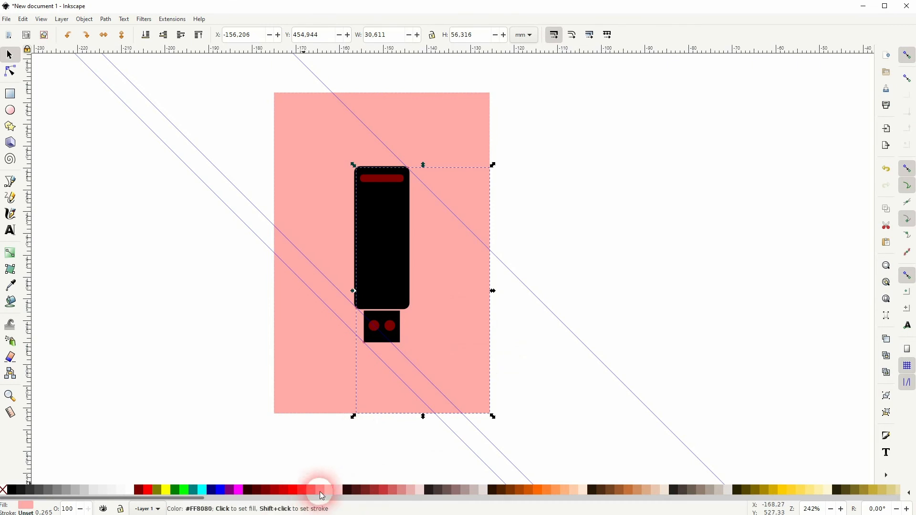
left_click(177, 391)
left_click(473, 317)
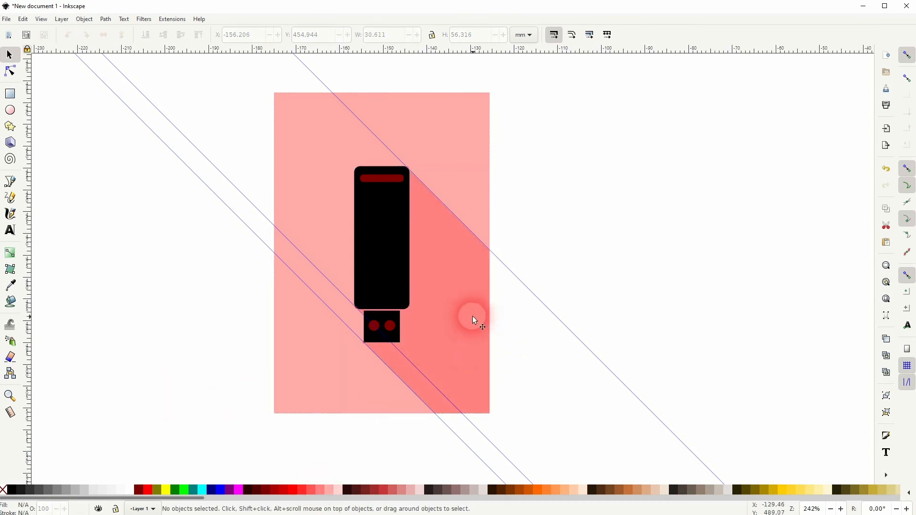
Fill the drive's rounded slot and the connector's two circles with light pink (#FFAAAA), leaving the body's fill unchanged.
left_click(399, 181)
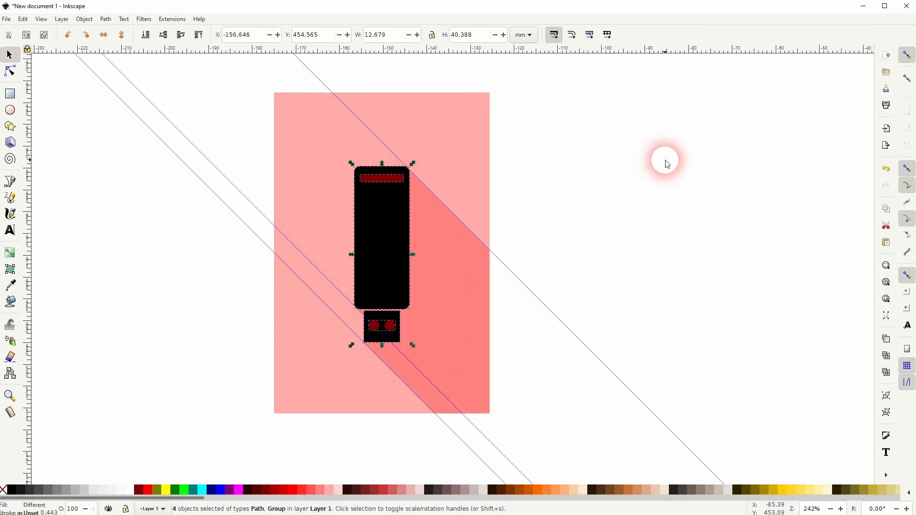
left_click(664, 160)
left_click(396, 183, "ctrl")
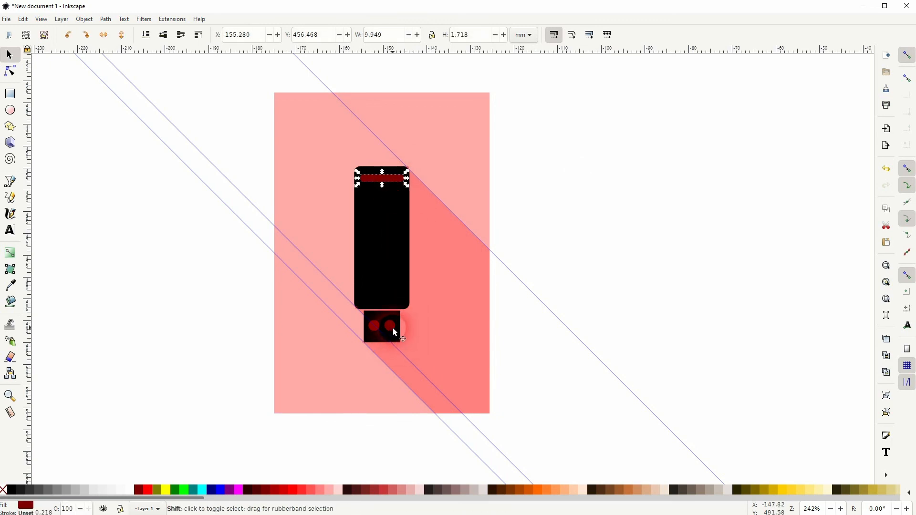
left_click(393, 329, "ctrl+shift")
left_click(324, 490)
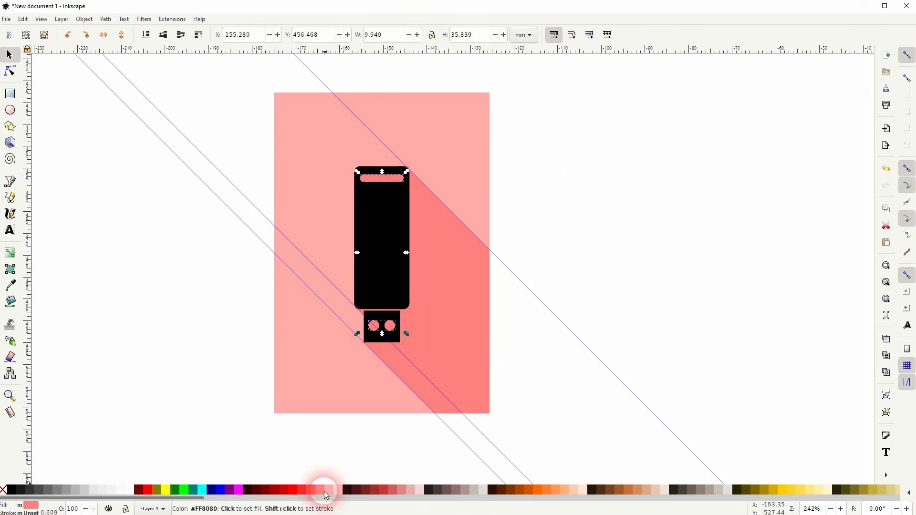
left_click(325, 492)
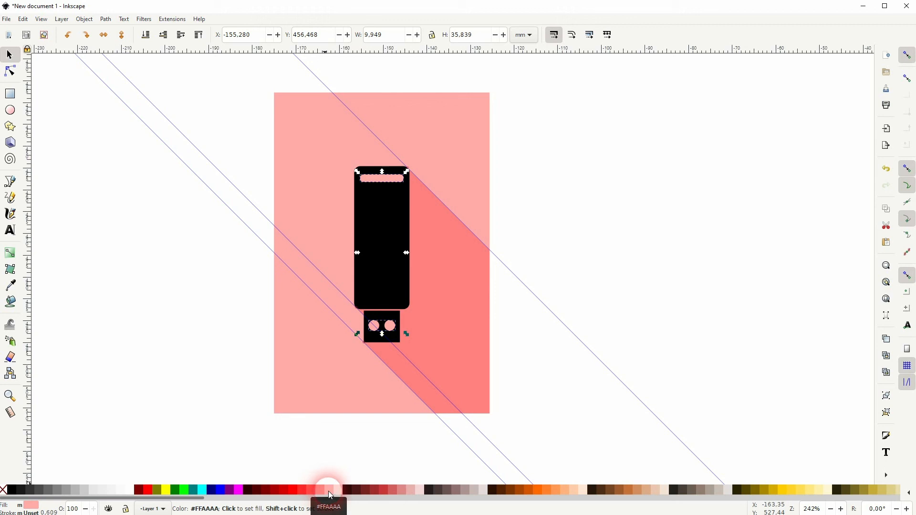
left_click(215, 386)
Fill the drive body and its connector together with 7.5% Gray.
left_click(379, 245)
left_click(393, 318, "shift")
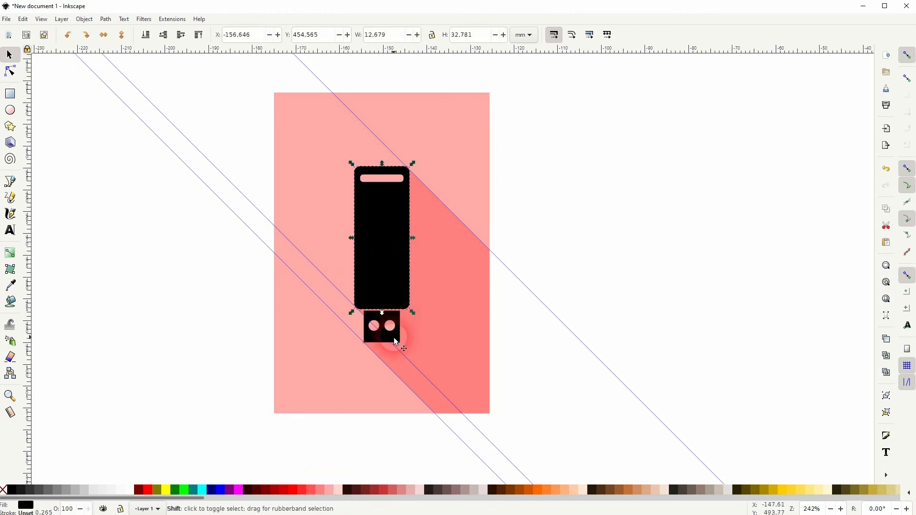
left_click(112, 492)
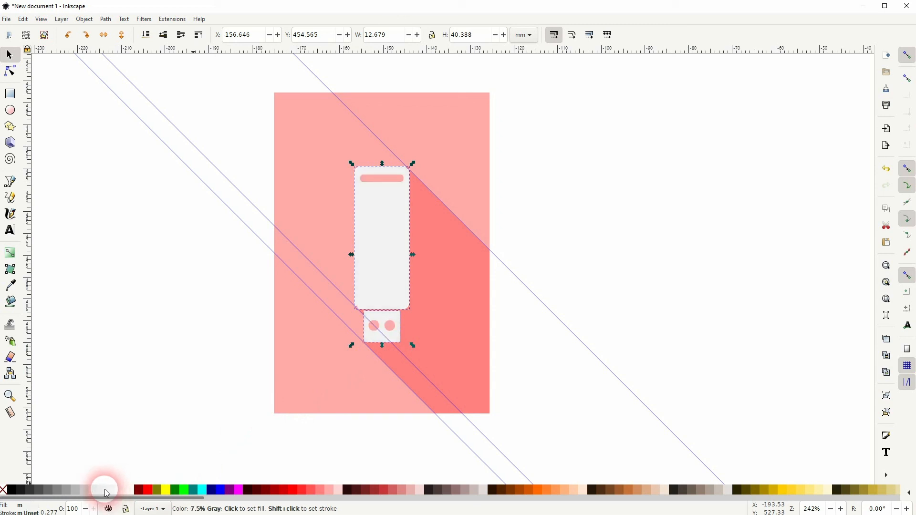
left_click(208, 388)
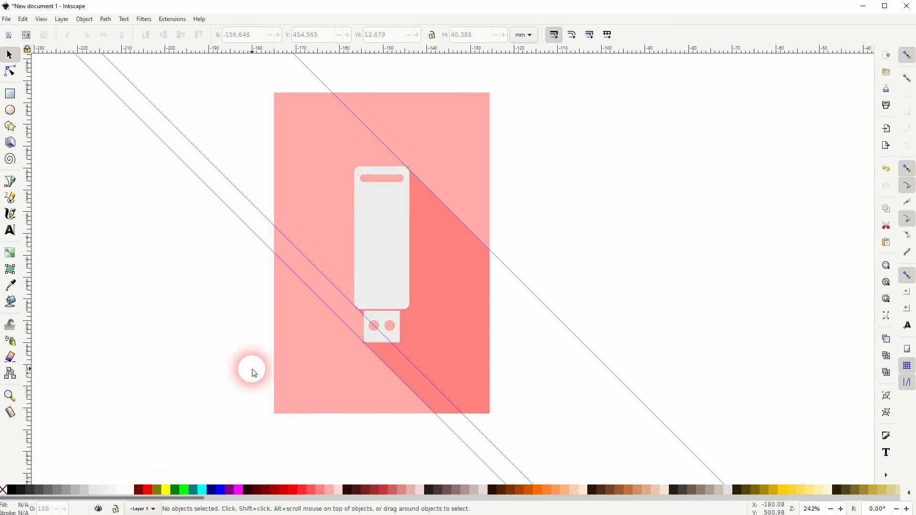
Delete all the diagonal guides in the document.
left_click(42, 20)
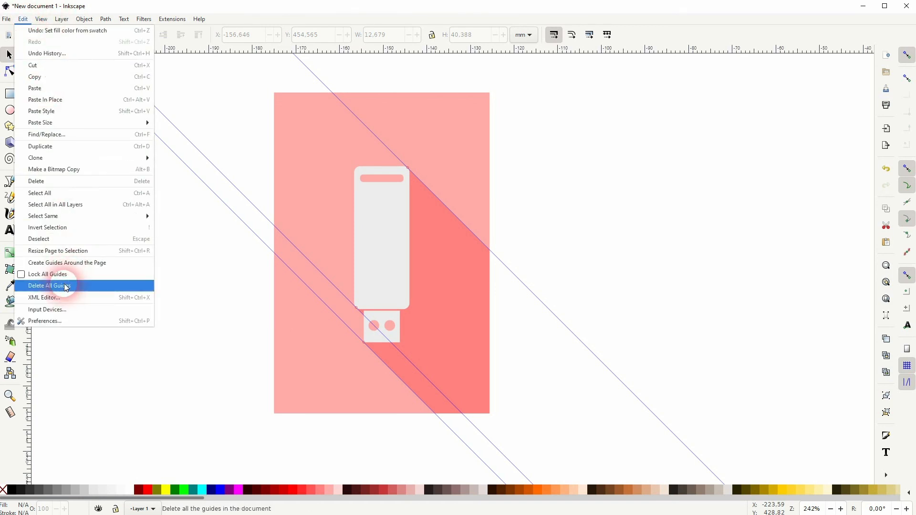
left_click(69, 287)
Group the background, shadow and drive parts, and move the group about 27 mm right and 9 mm up.
scroll(288, 349, "down", 2, "ctrl")
left_click_drag(210, 417, 428, 219)
key("ctrl+g")
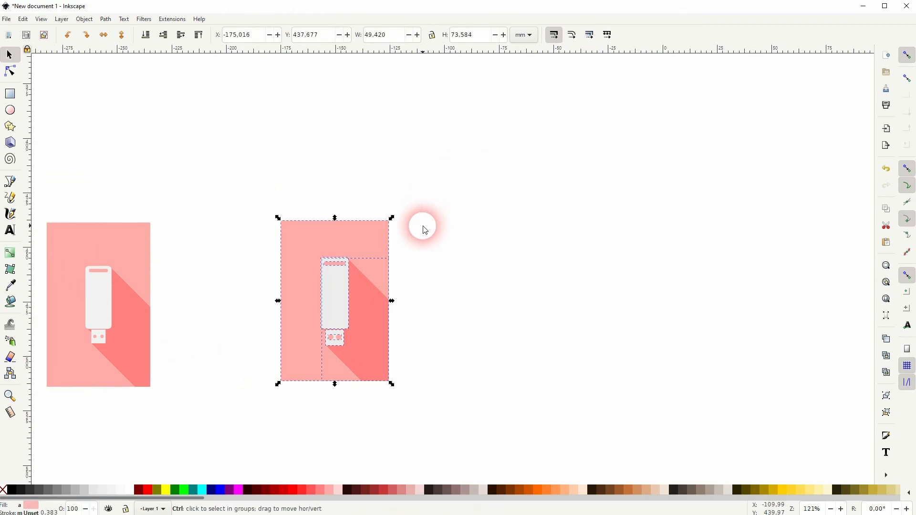
left_click_drag(355, 237, 413, 220)
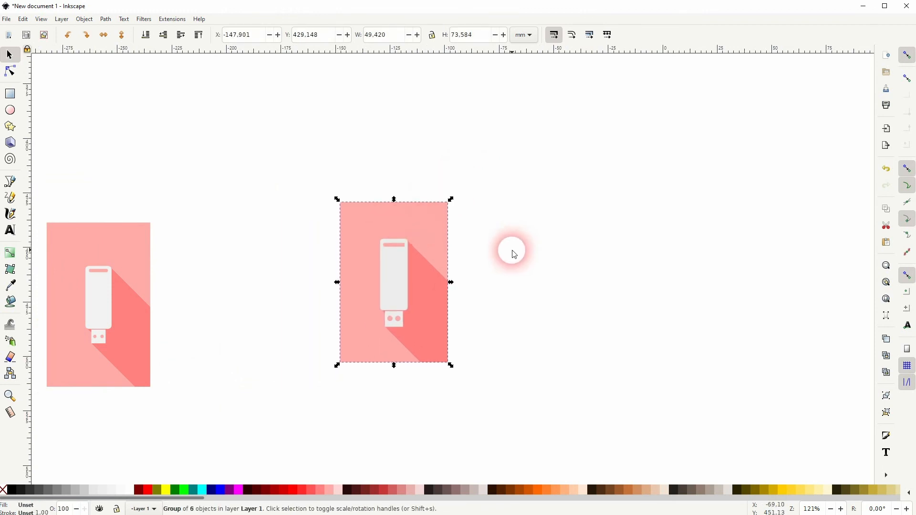
left_click(512, 266)
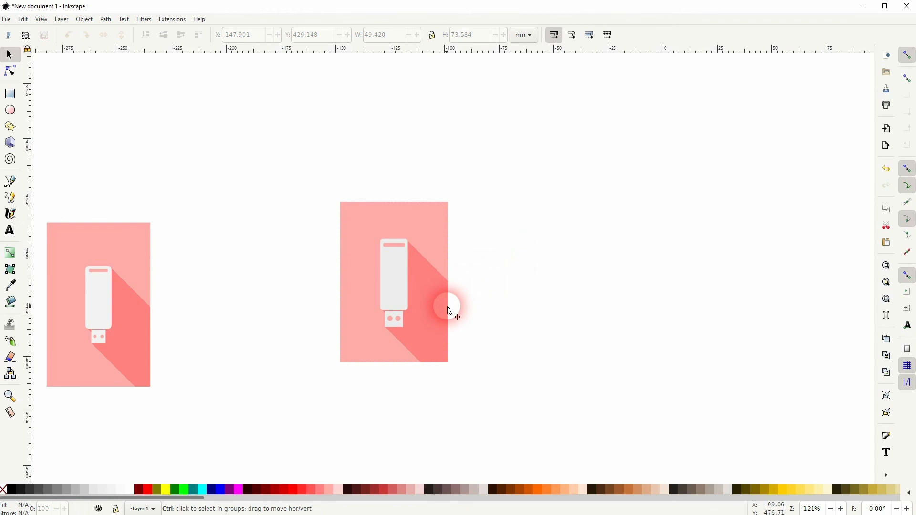
scroll(443, 308, "up", 2)
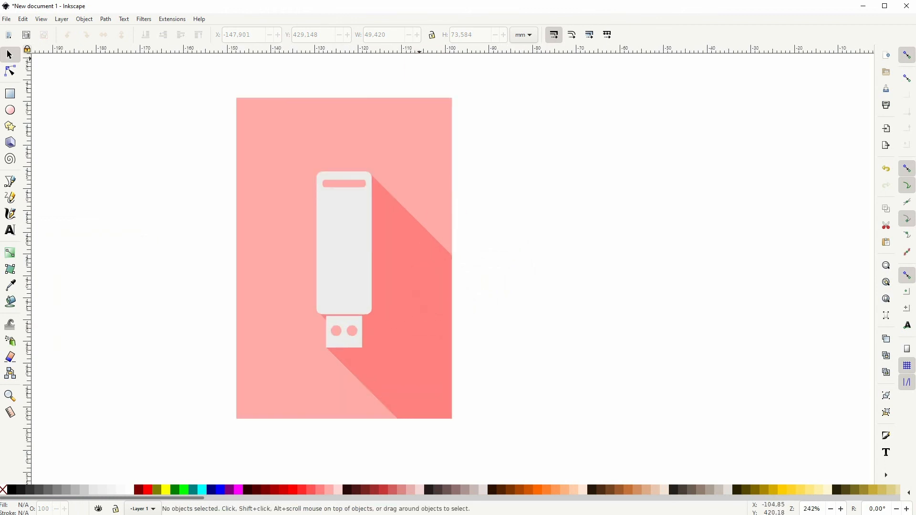